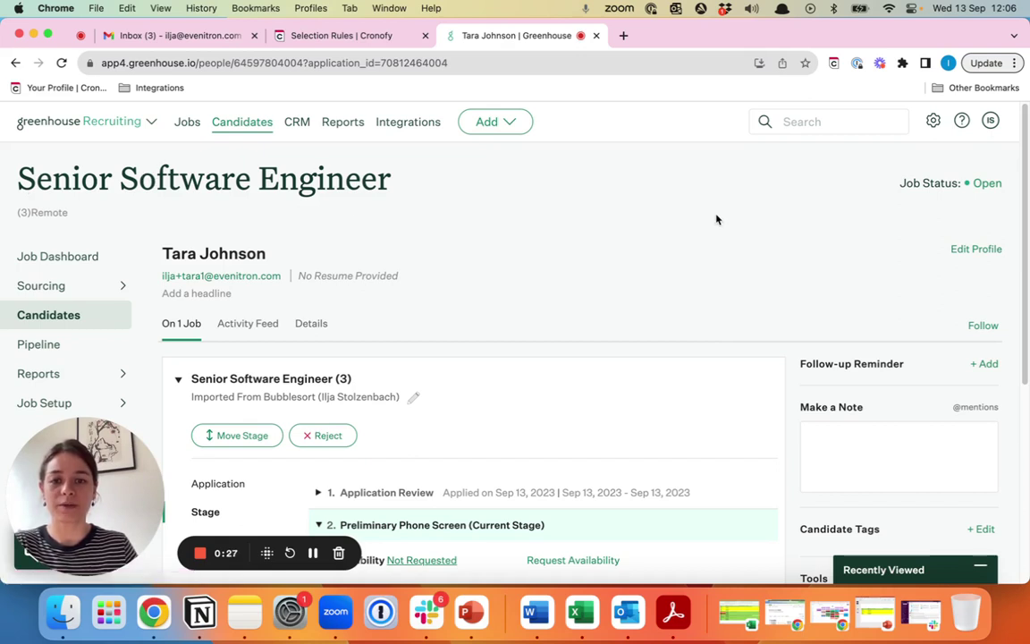
Move the candidate to the Phone Interview stage and open a new email to the candidate
{"action": "scroll", "coordinate": [715, 223], "scroll_direction": "down", "scroll_amount": 3}
{"action": "scroll", "coordinate": [717, 237], "scroll_direction": "down", "scroll_amount": 1}
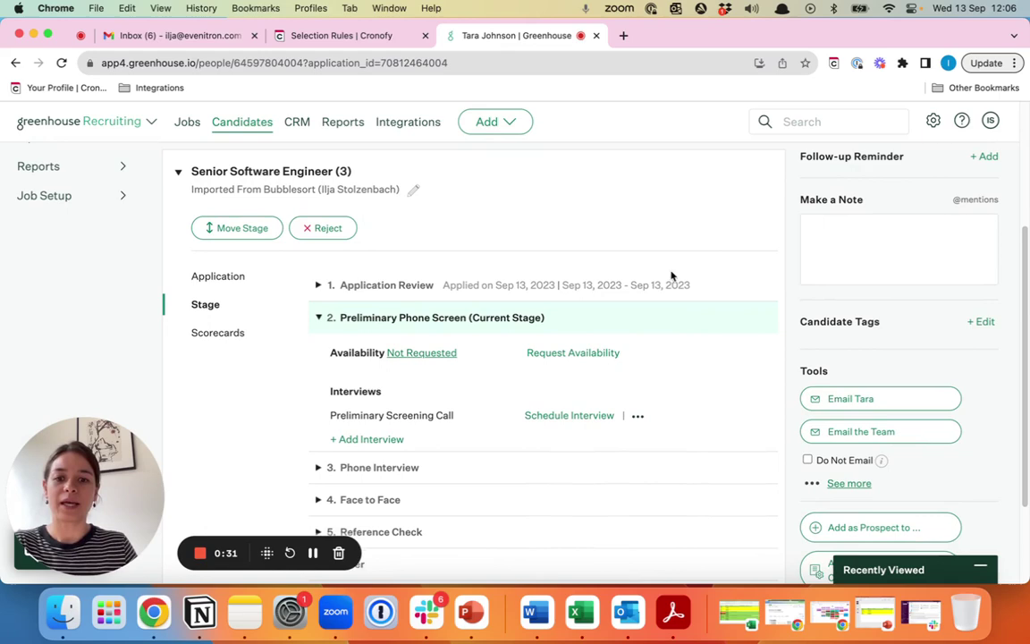
{"action": "left_click", "coordinate": [238, 229]}
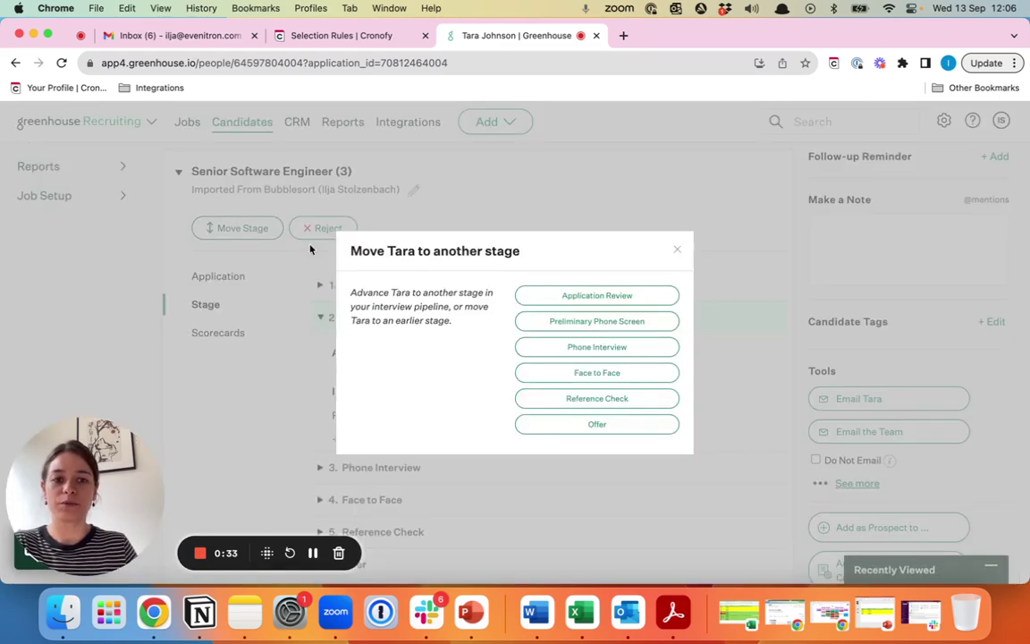
{"action": "left_click", "coordinate": [658, 347]}
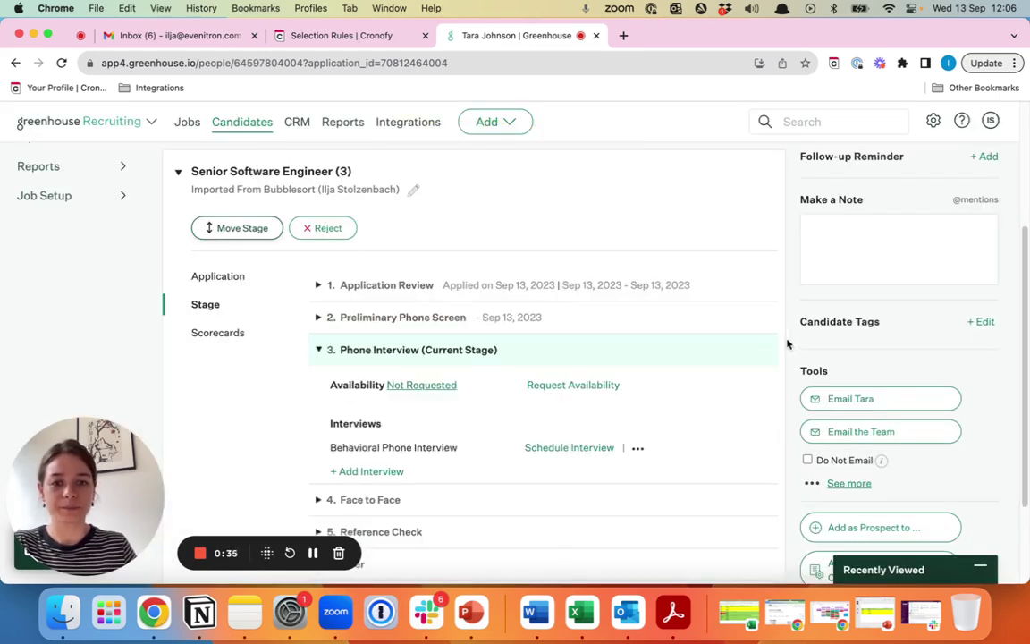
{"action": "scroll", "coordinate": [782, 340], "scroll_direction": "down", "scroll_amount": 1}
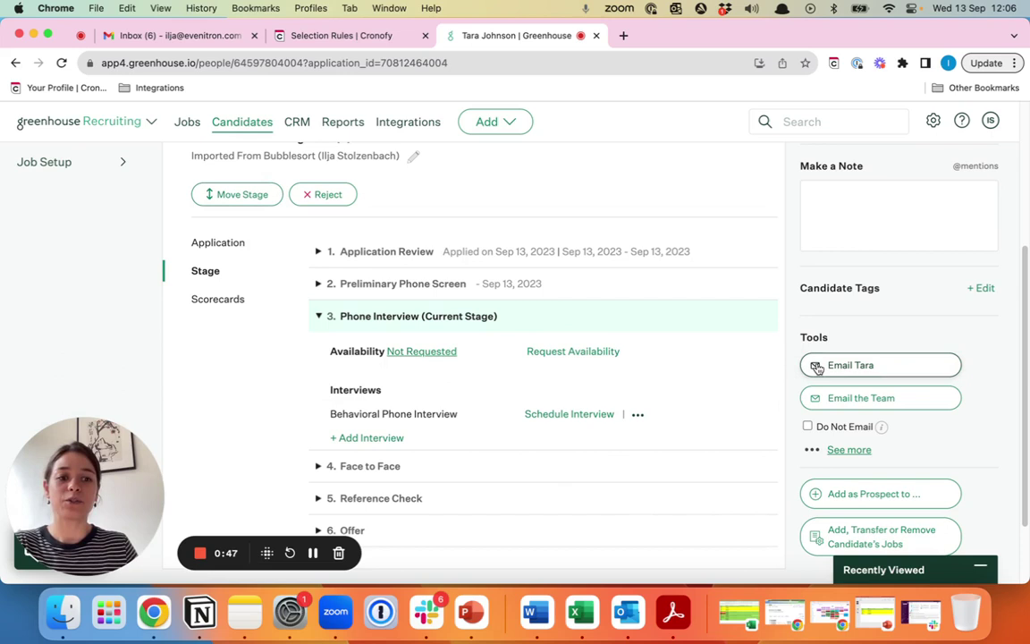
{"action": "left_click", "coordinate": [816, 367]}
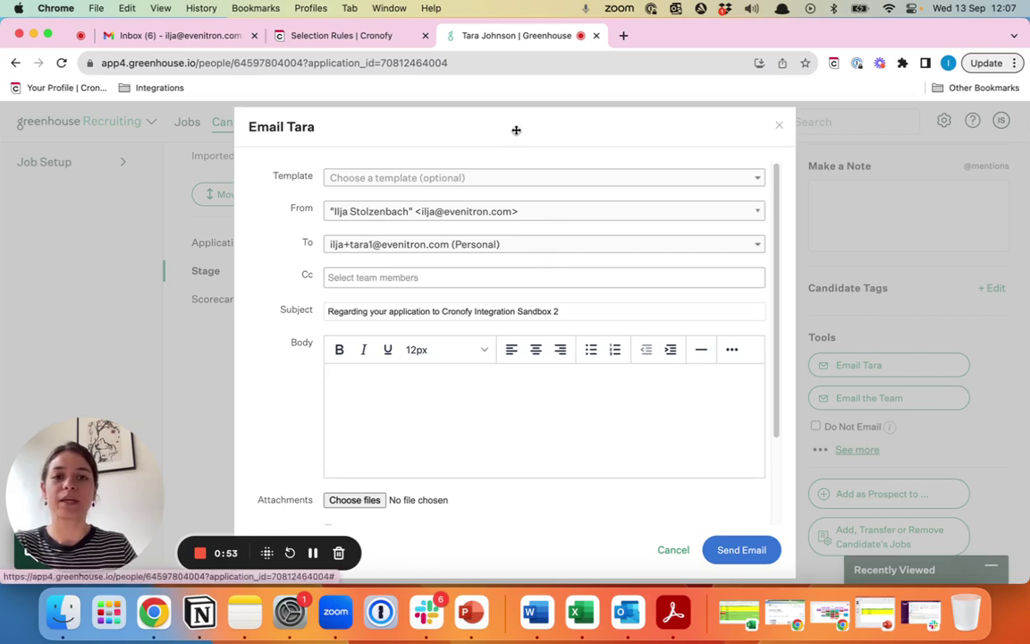
Switch to Cronofy and create a selection rule named "Senior software engineer hiring manager"
{"action": "left_click", "coordinate": [353, 37]}
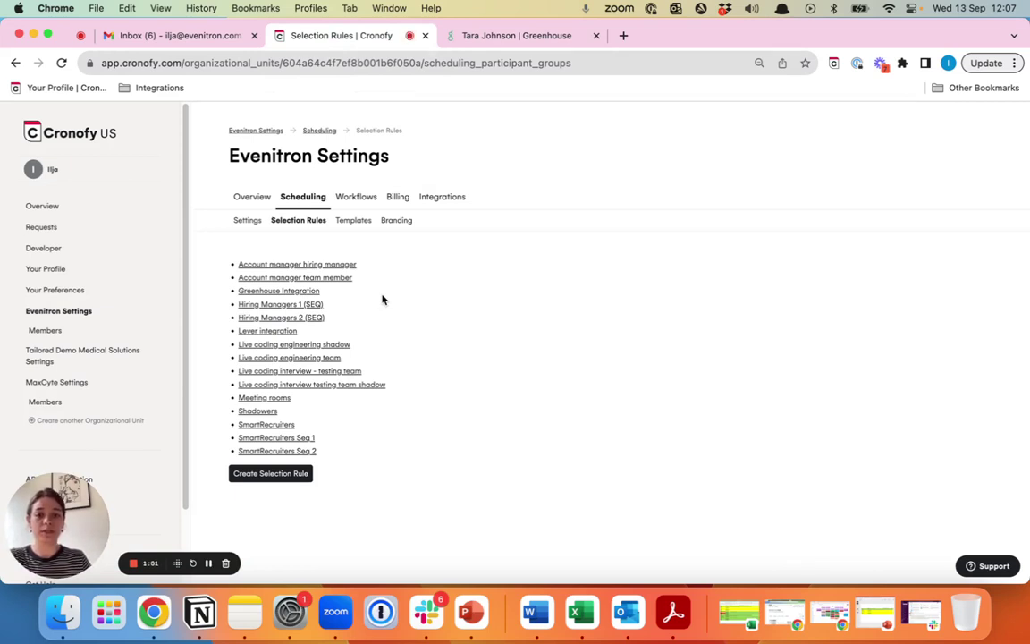
{"action": "left_click", "coordinate": [293, 474]}
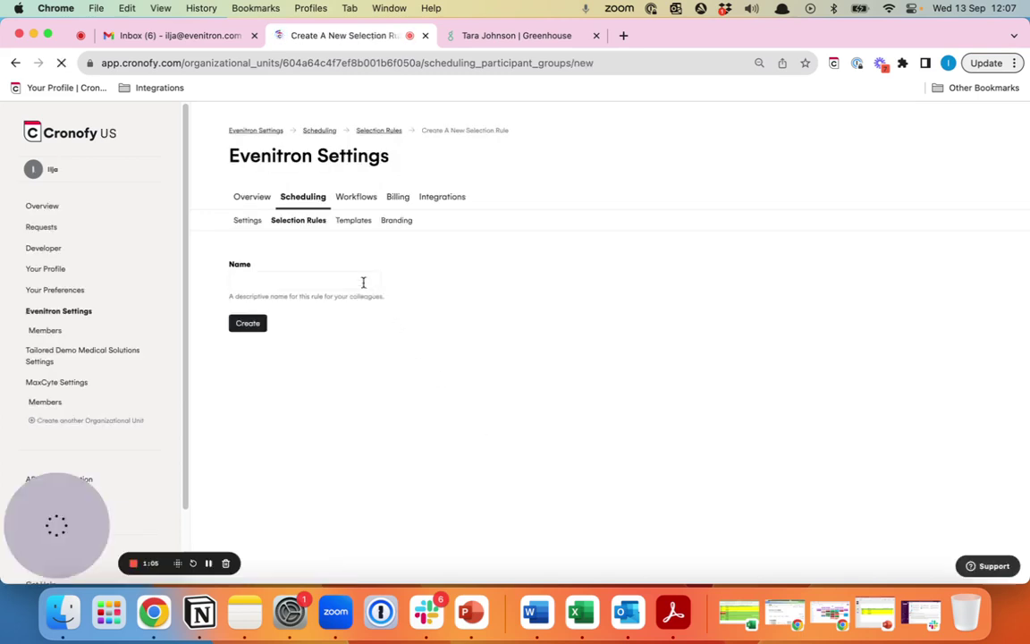
{"action": "left_click", "coordinate": [363, 283]}
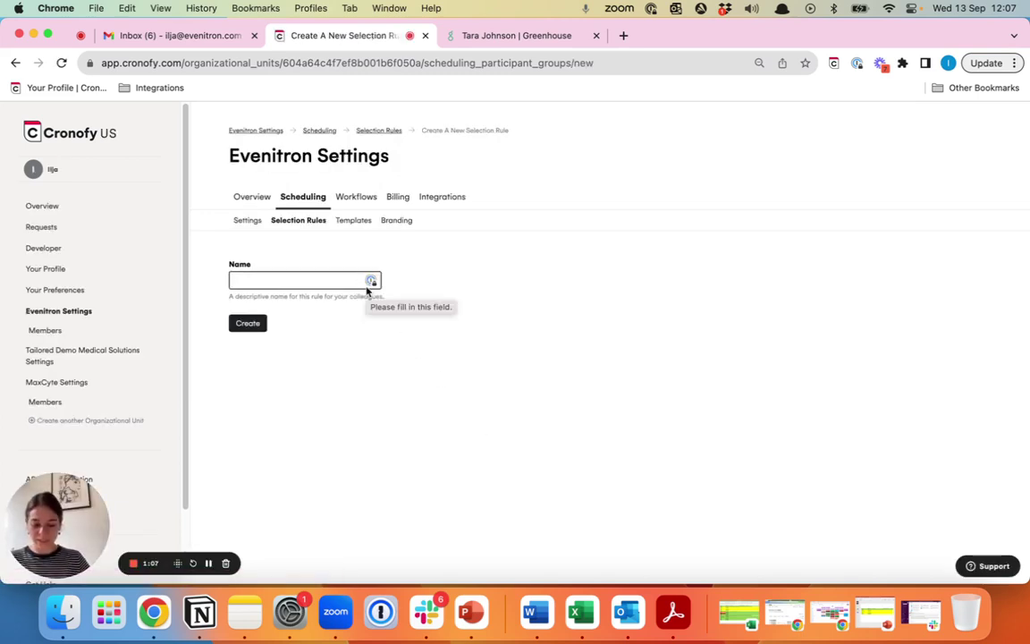
{"action": "type", "text": "Senior software engineer hi"}
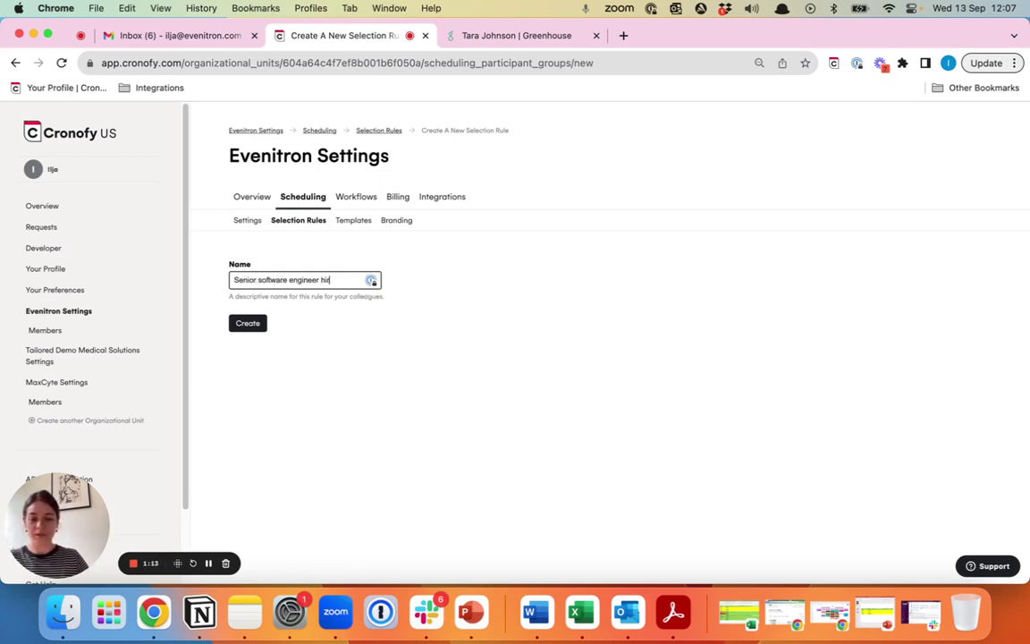
{"action": "type", "text": "ring manager"}
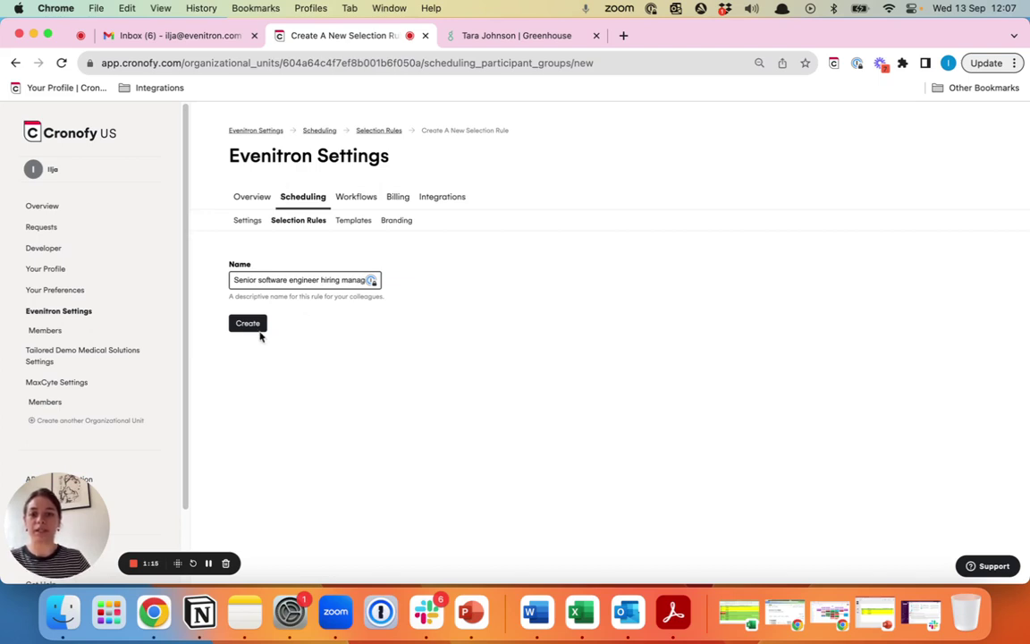
{"action": "left_click", "coordinate": [253, 326]}
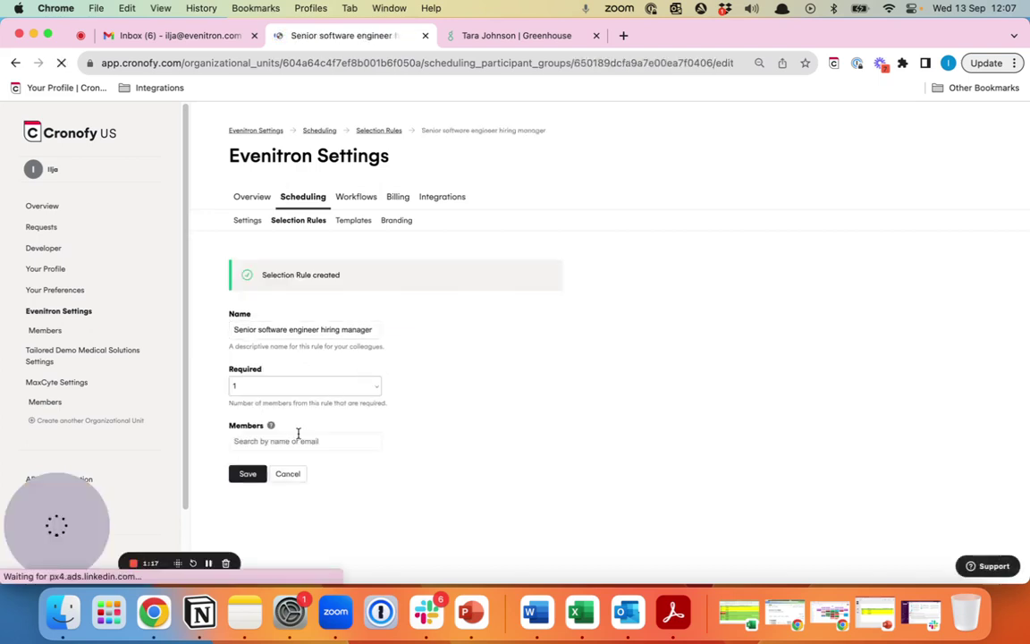
Add the hiring manager as the member of the new selection rule and save it
{"action": "left_click", "coordinate": [303, 440]}
{"action": "type", "text": "mark"}
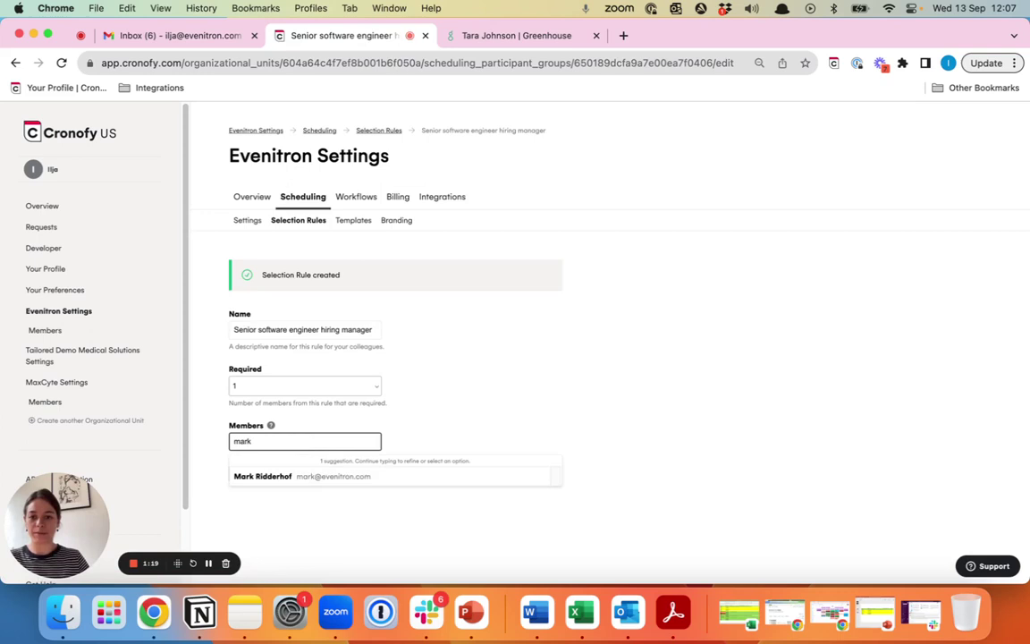
{"action": "left_click", "coordinate": [299, 474]}
{"action": "left_click", "coordinate": [251, 515]}
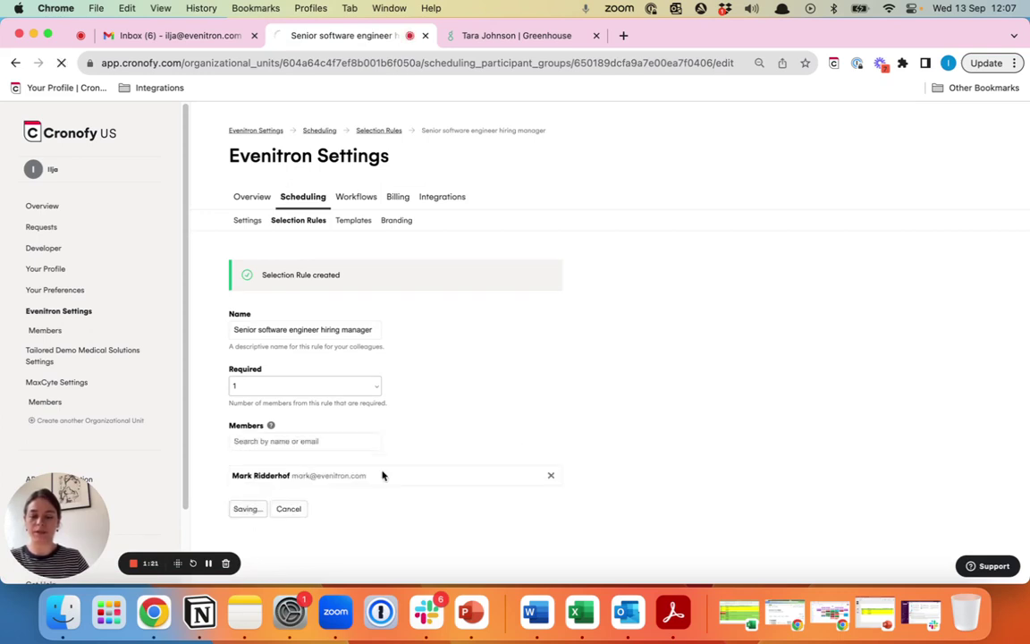
Create another selection rule named "Senior software engineer team member"
{"action": "left_click", "coordinate": [298, 220]}
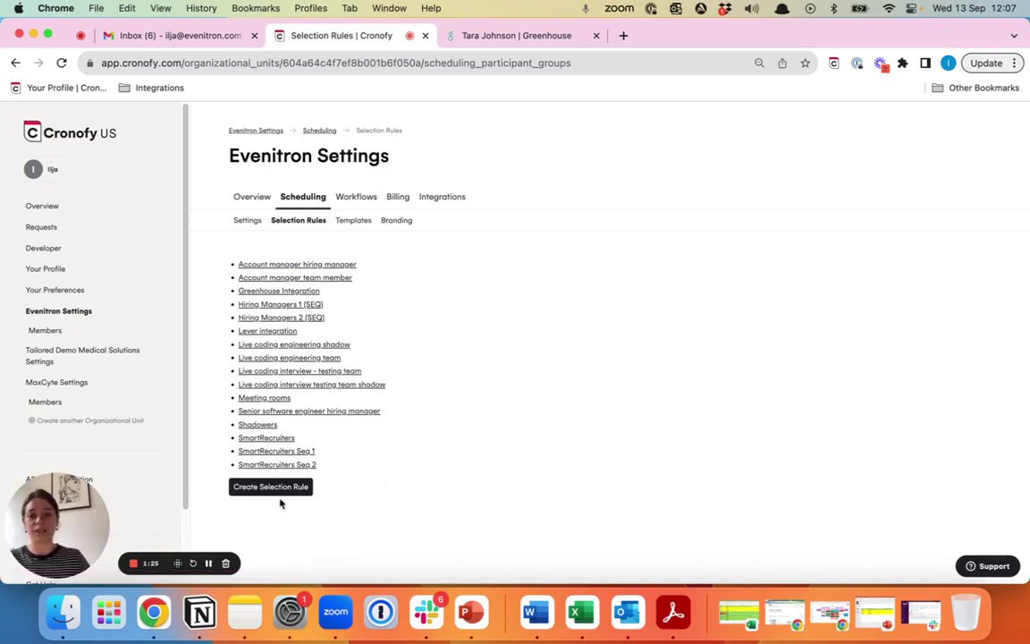
{"action": "left_click", "coordinate": [271, 487]}
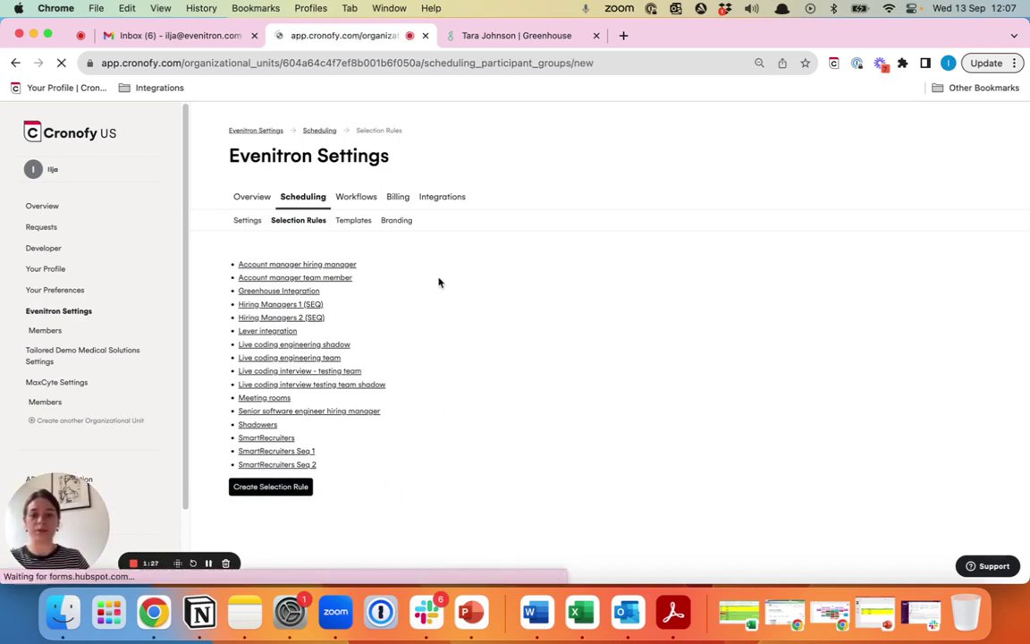
{"action": "type", "text": "Senior software engineer team membe"}
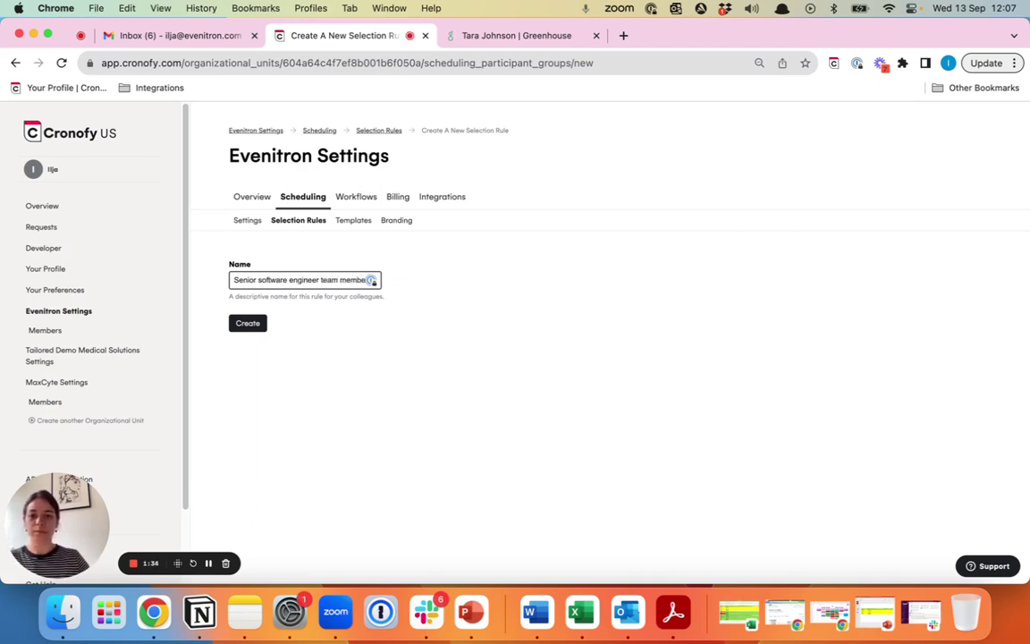
{"action": "left_click", "coordinate": [255, 324]}
Find the four engineering team members by name and add them to the team member selection rule
{"action": "left_click", "coordinate": [351, 447]}
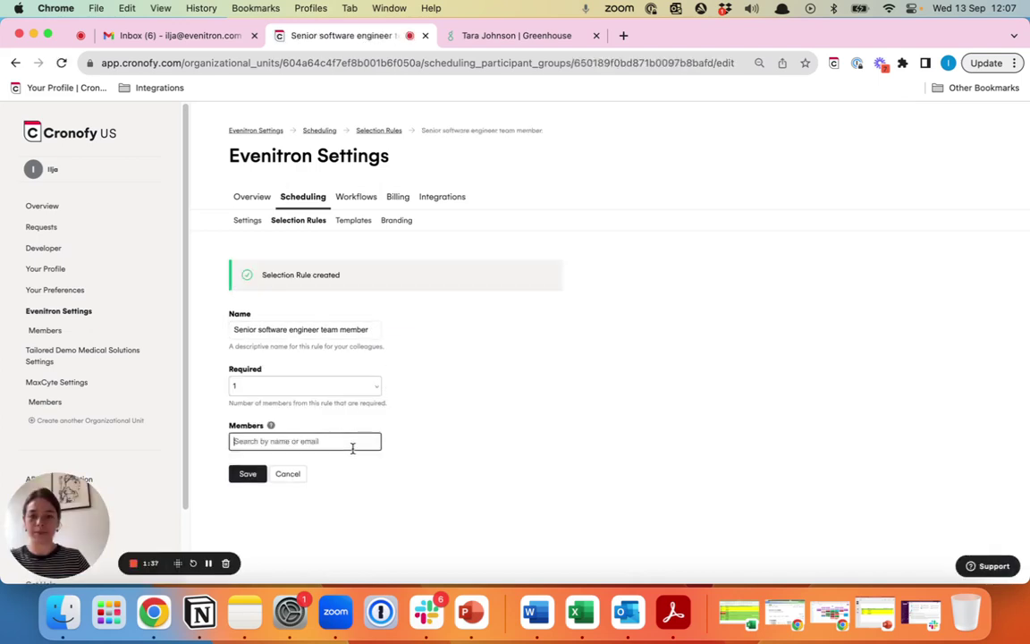
{"action": "type", "text": "serena"}
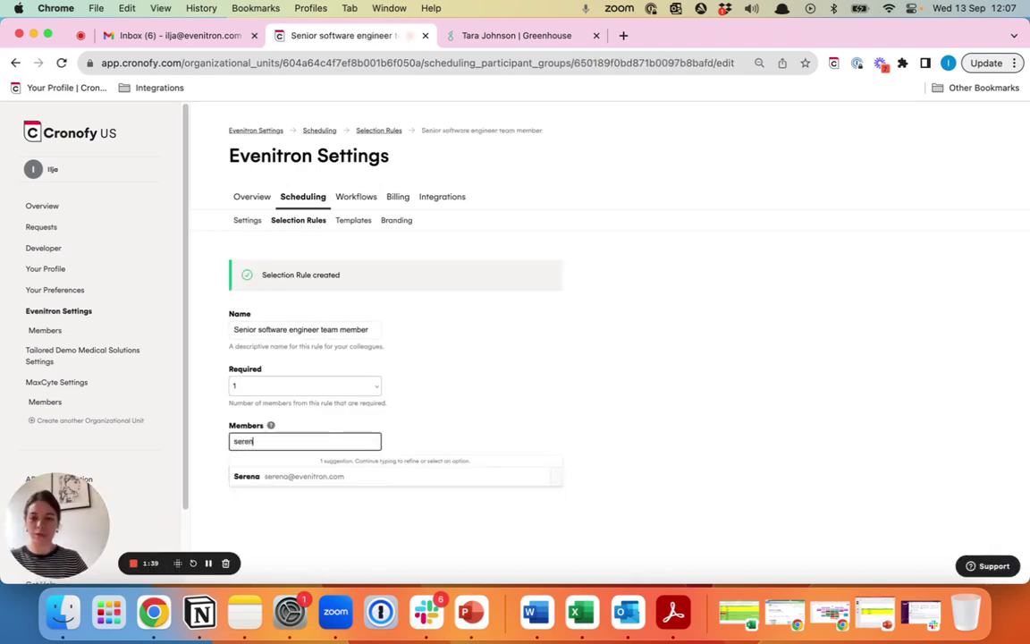
{"action": "left_click", "coordinate": [341, 476]}
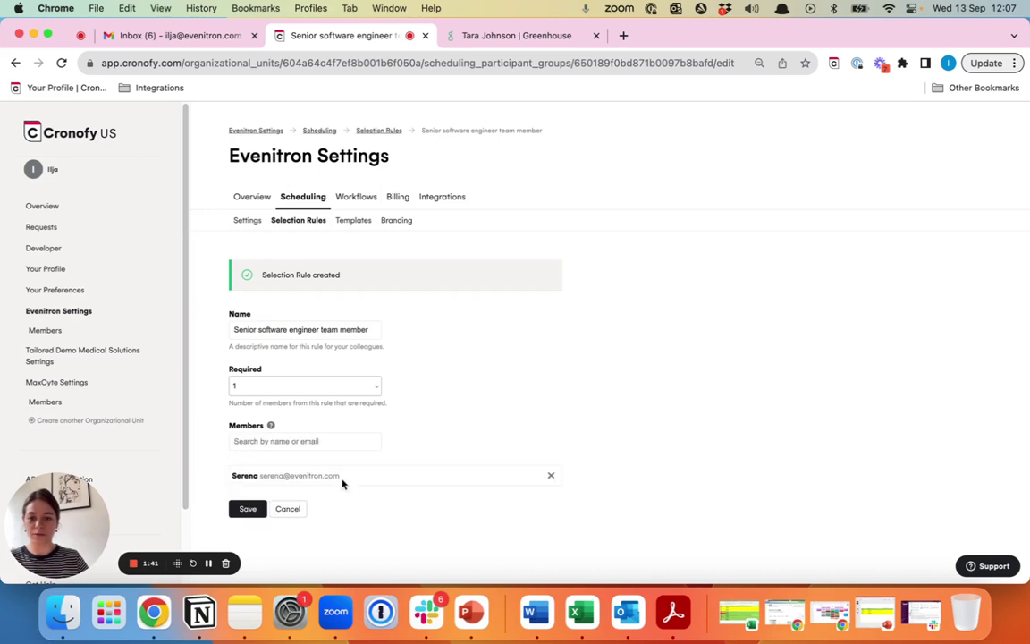
{"action": "left_click", "coordinate": [342, 440]}
{"action": "type", "text": "deniz"}
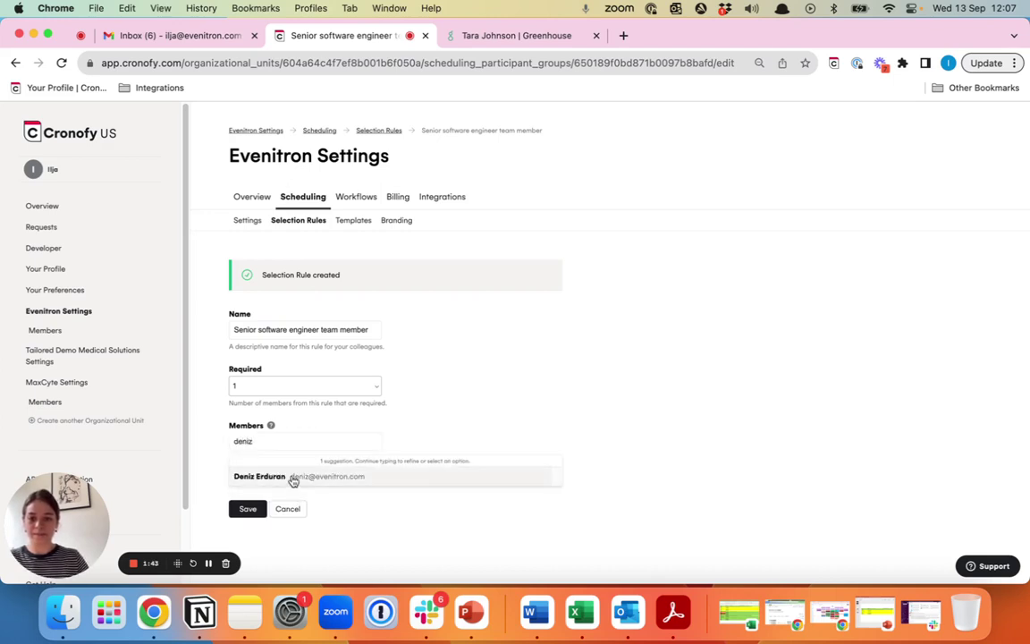
{"action": "left_click", "coordinate": [292, 476]}
{"action": "type", "text": "jul"}
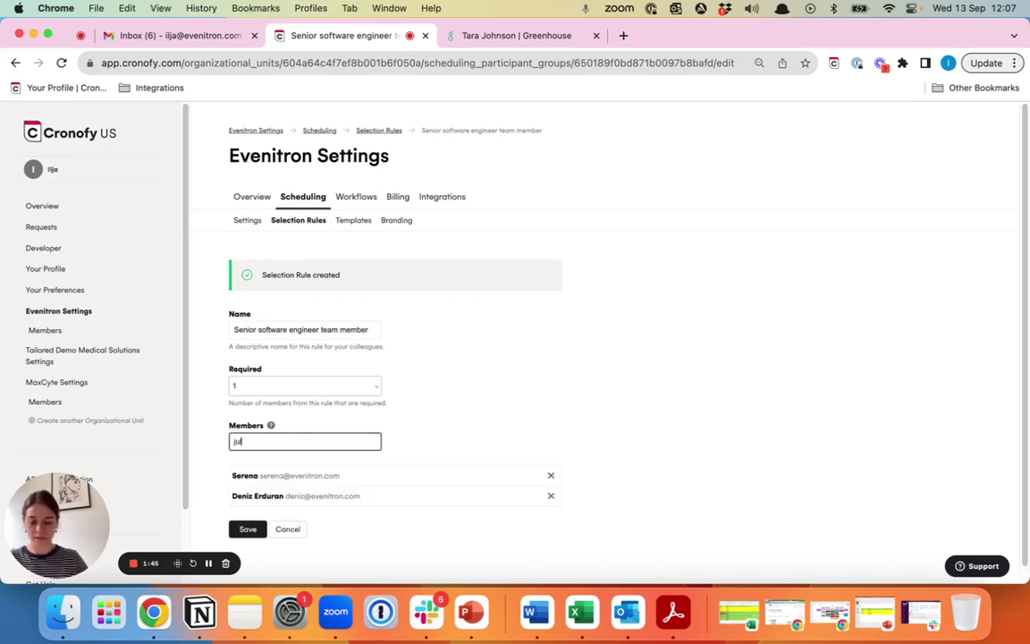
{"action": "type", "text": "ia"}
{"action": "left_click", "coordinate": [294, 474]}
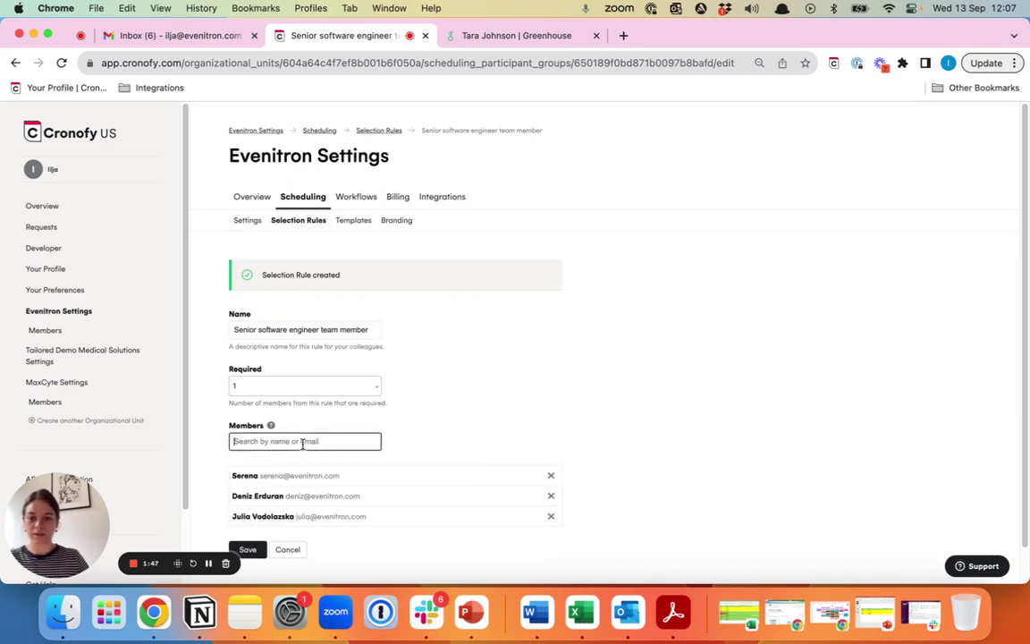
{"action": "type", "text": "geor"}
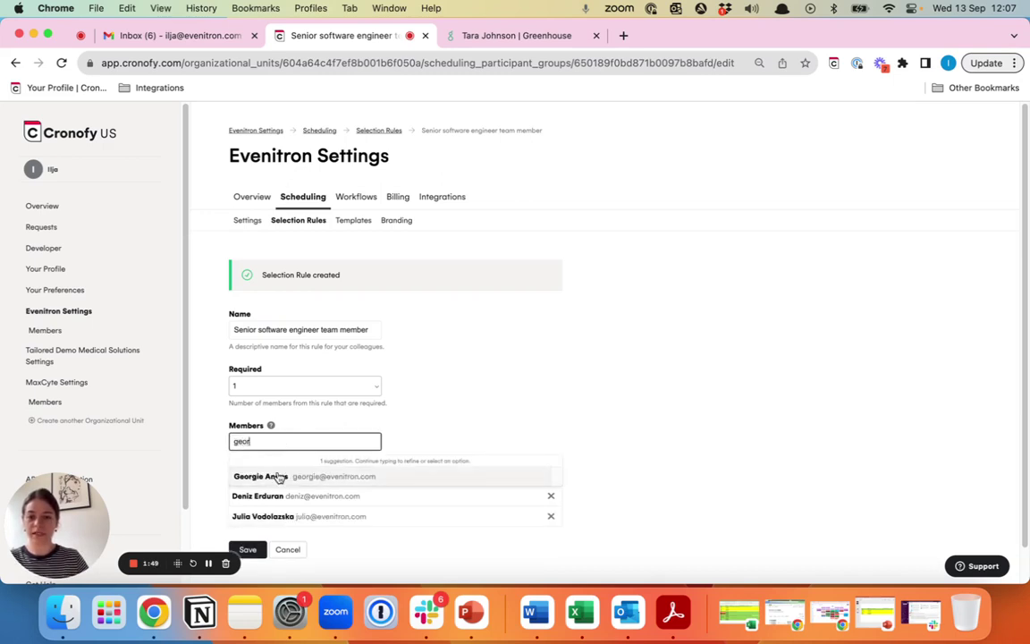
{"action": "left_click", "coordinate": [276, 475]}
Set the number of required members in the team member rule to 2 and save the rule
{"action": "left_click", "coordinate": [320, 386]}
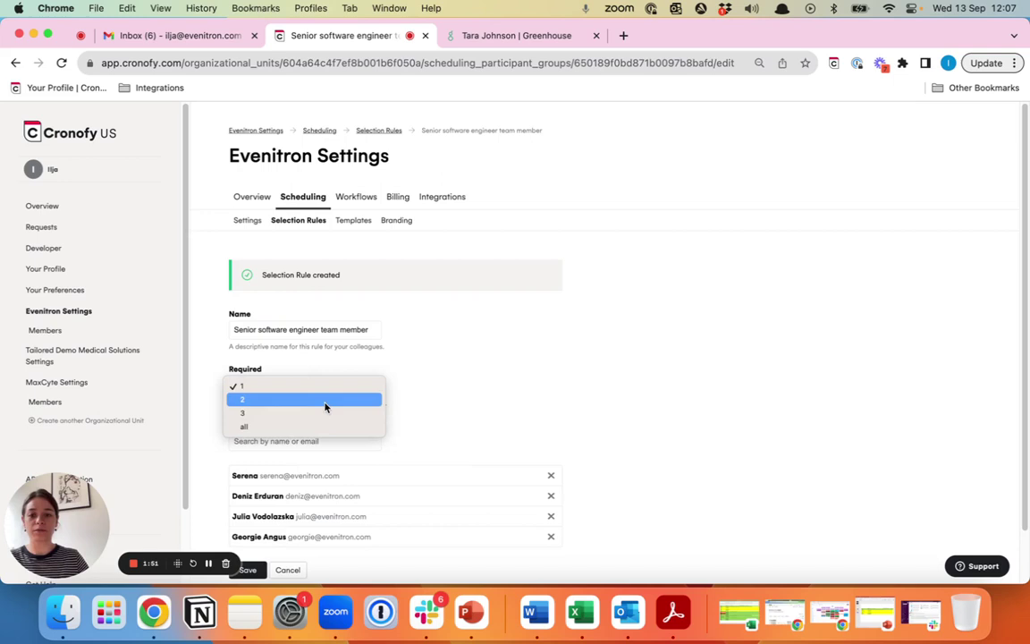
{"action": "left_click", "coordinate": [325, 404]}
{"action": "scroll", "coordinate": [483, 399], "scroll_direction": "down", "scroll_amount": 2}
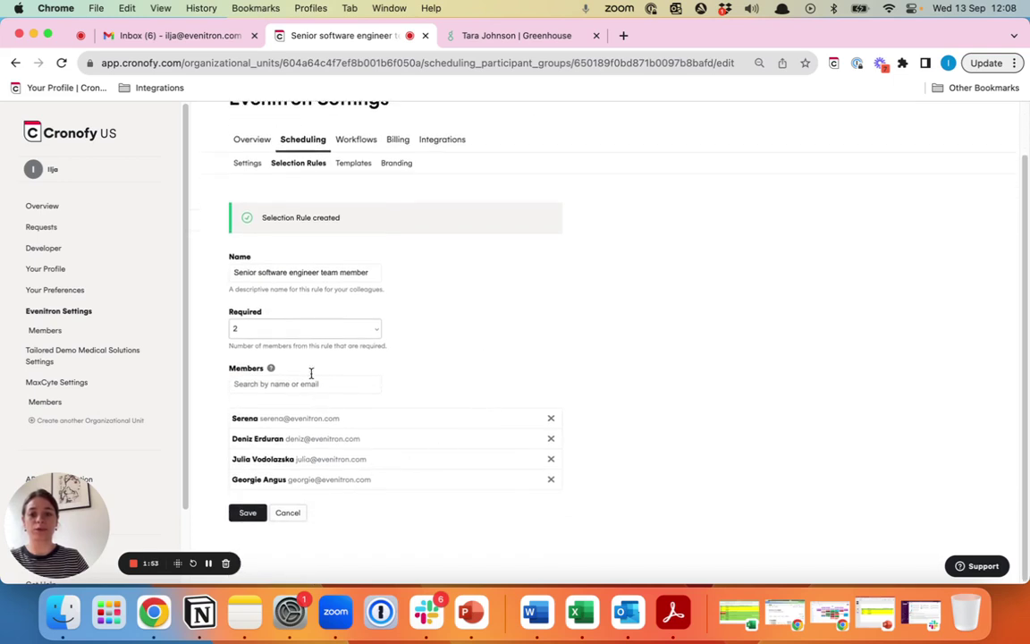
{"action": "left_click", "coordinate": [247, 516]}
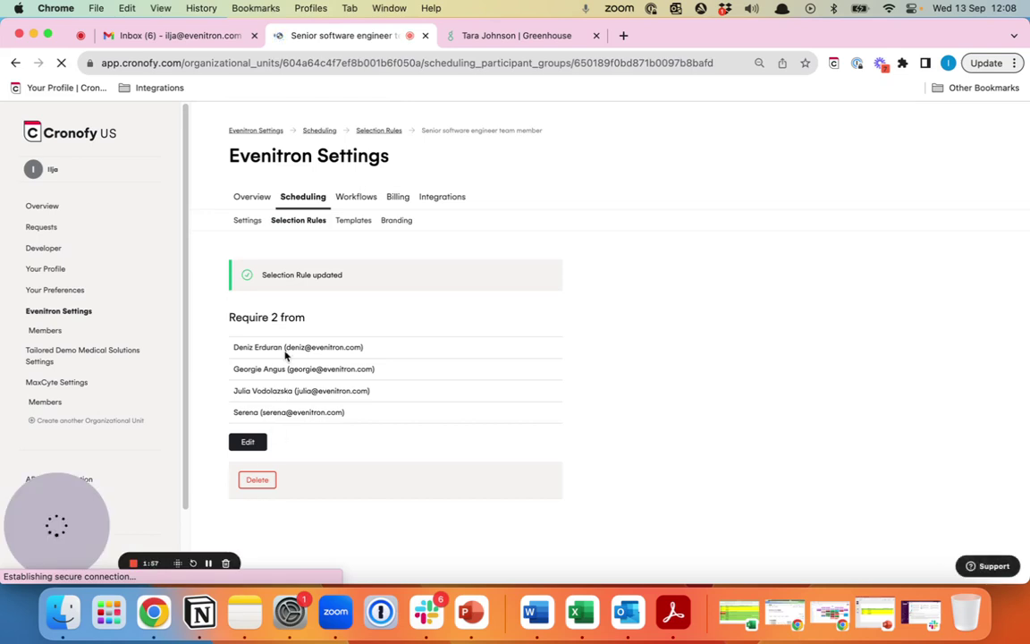
Create a single-event scheduling template named "Senior software engineer"
{"action": "left_click", "coordinate": [299, 221]}
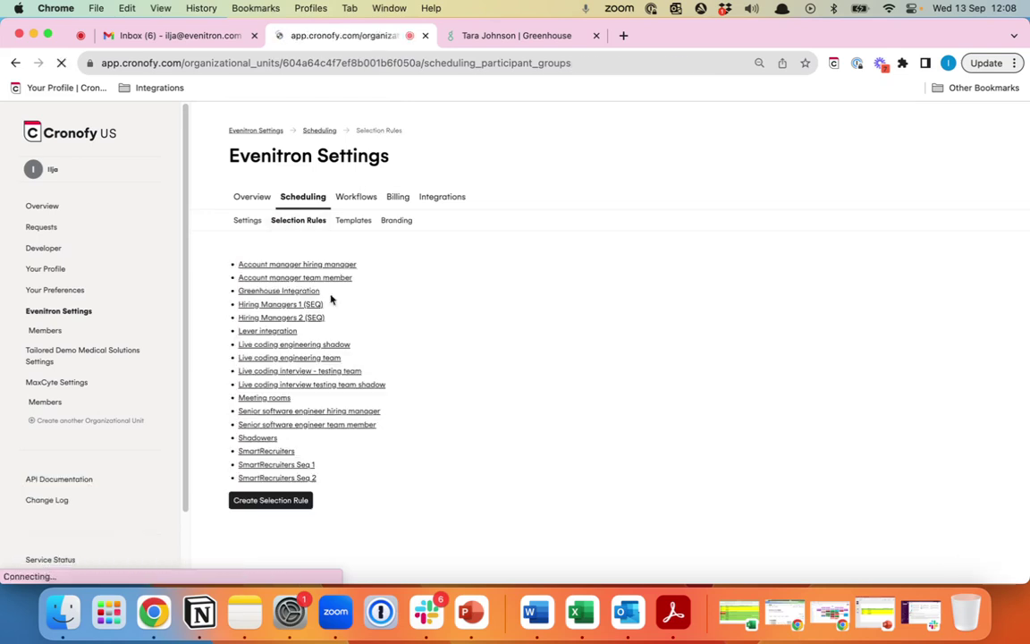
{"action": "left_click", "coordinate": [353, 222]}
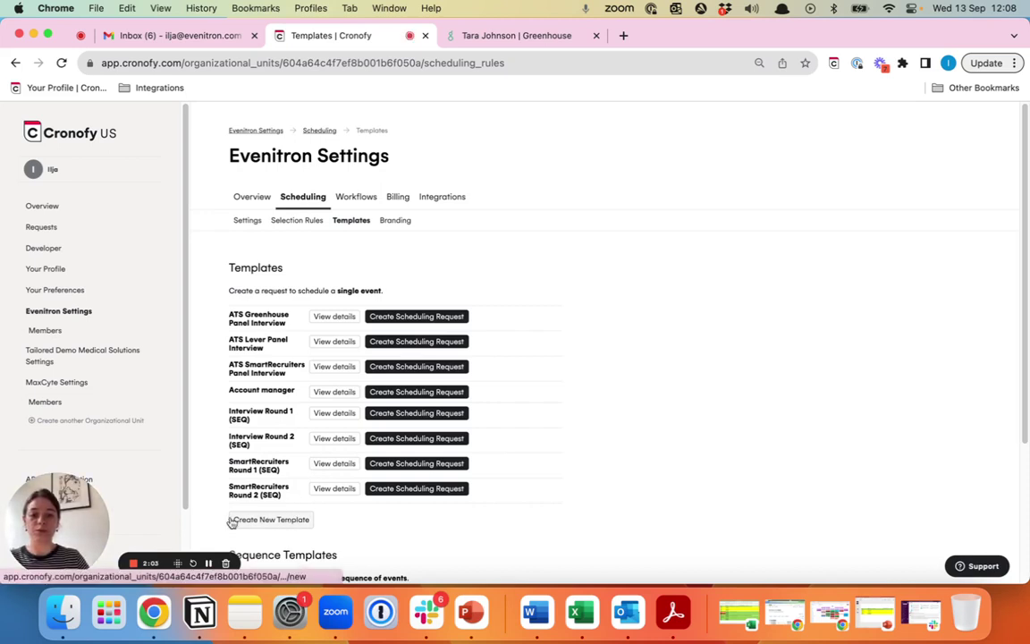
{"action": "left_click", "coordinate": [300, 525]}
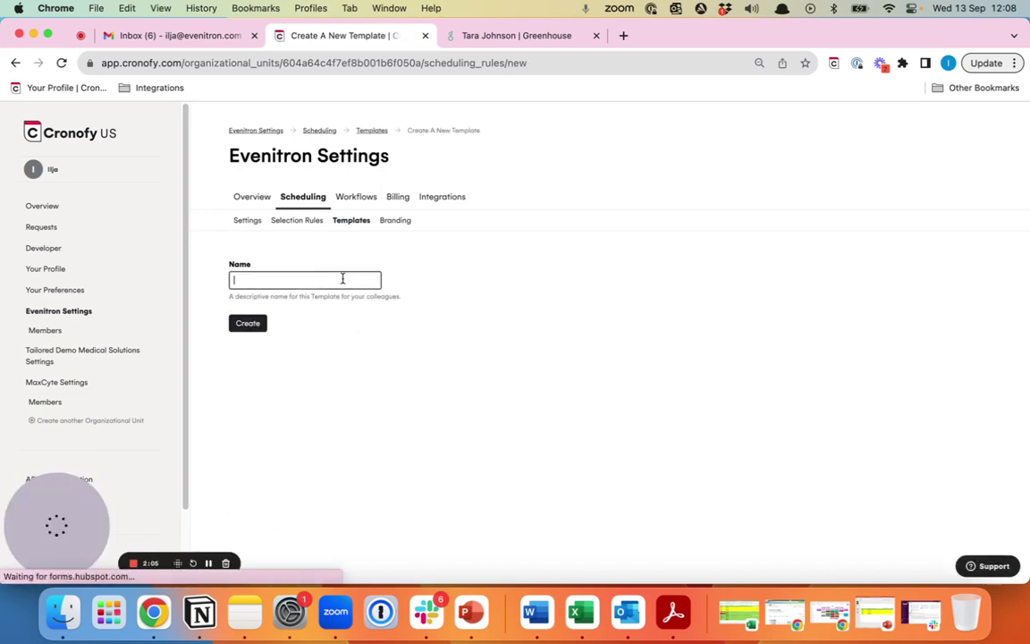
{"action": "type", "text": "Senior "}
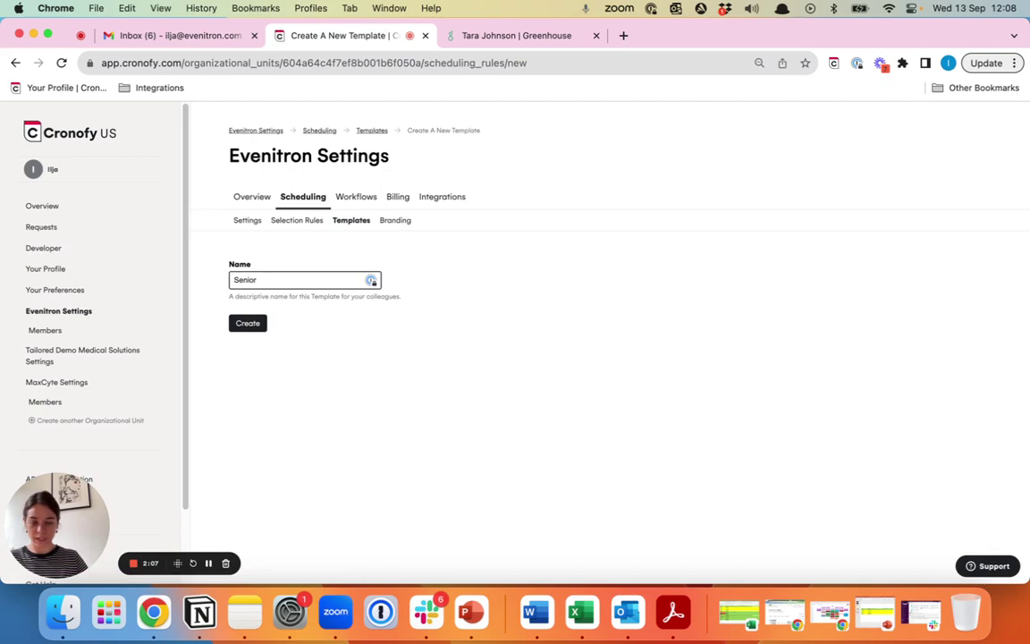
{"action": "type", "text": "software engineer"}
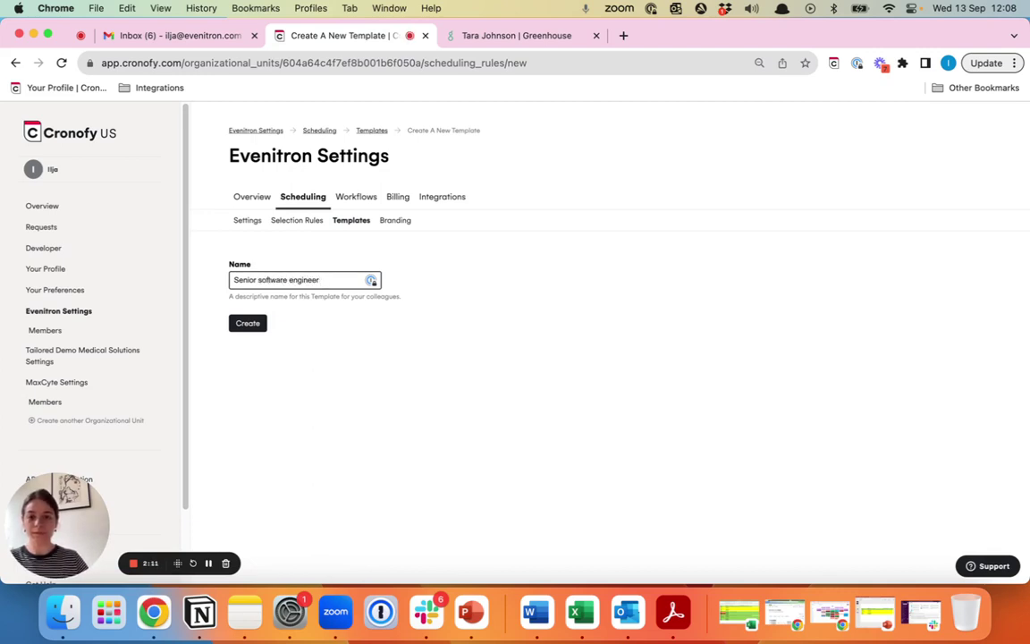
{"action": "left_click", "coordinate": [251, 322]}
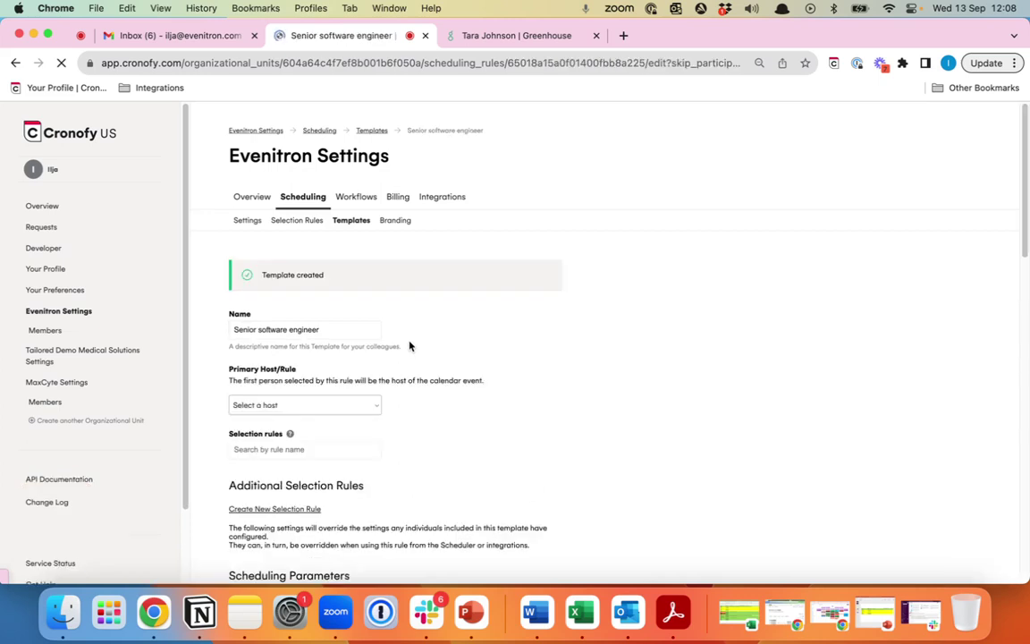
Set the template's primary host to the "Senior software engineer hiring manager" rule
{"action": "scroll", "coordinate": [551, 405], "scroll_direction": "down", "scroll_amount": 1}
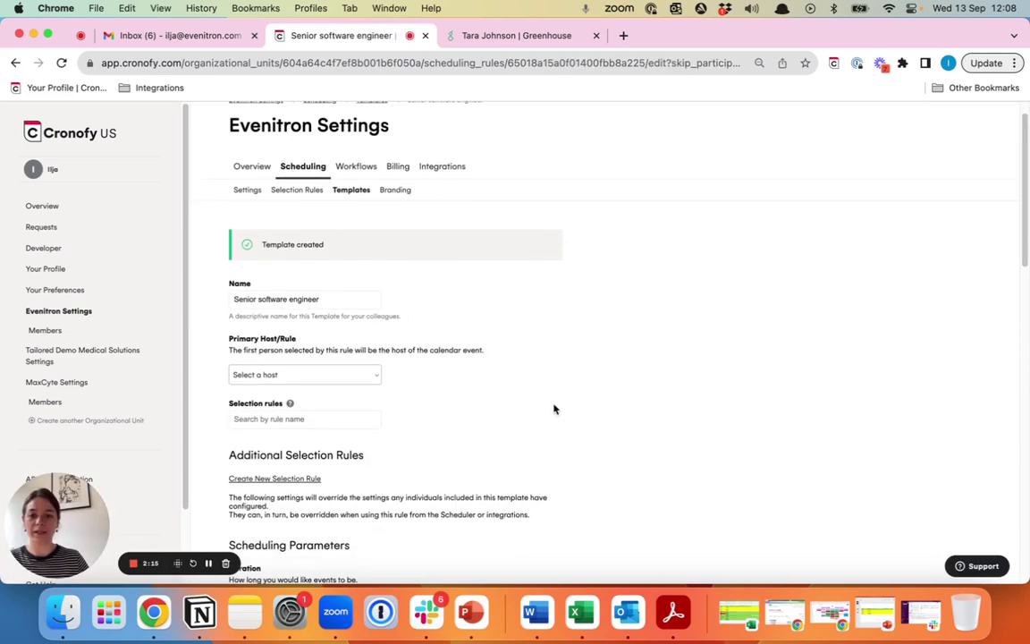
{"action": "left_click", "coordinate": [284, 374]}
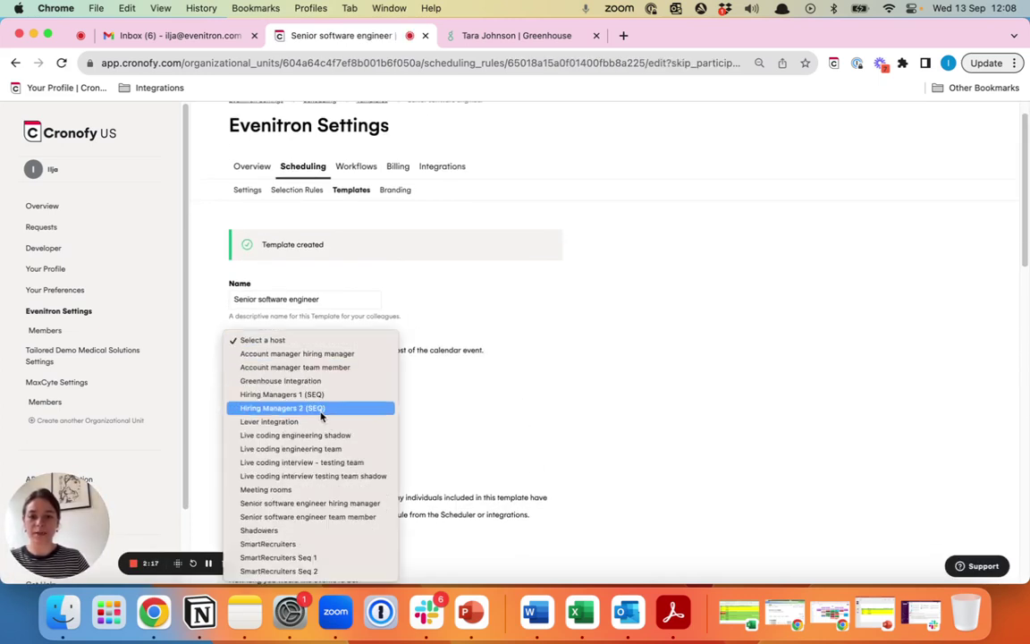
{"action": "left_click", "coordinate": [390, 507]}
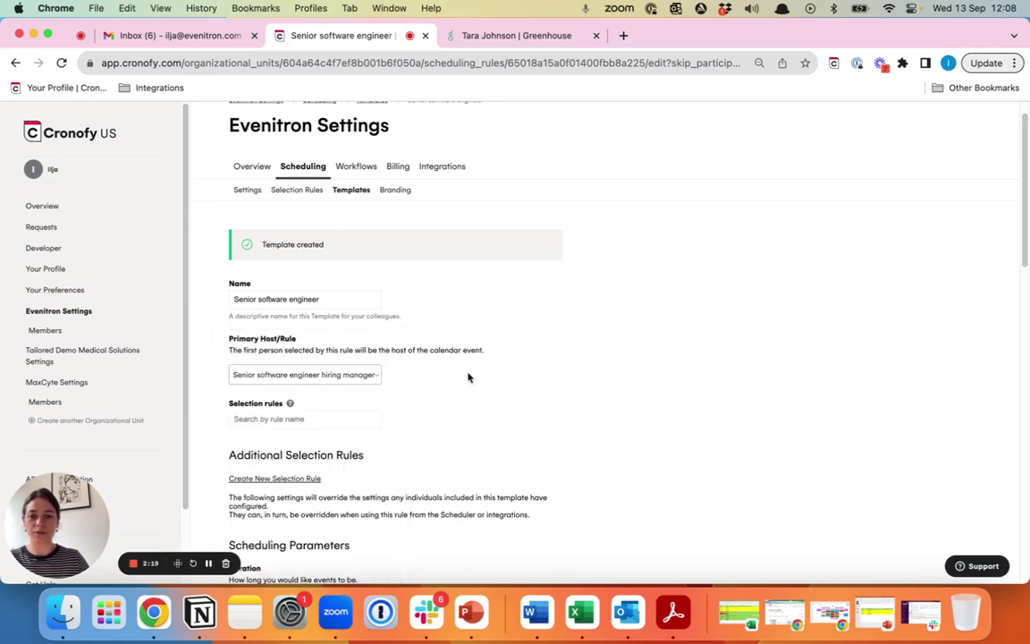
Find and add the "Senior software engineer team member" rule to the template's selection rules
{"action": "left_click", "coordinate": [360, 420]}
{"action": "type", "text": "sen"}
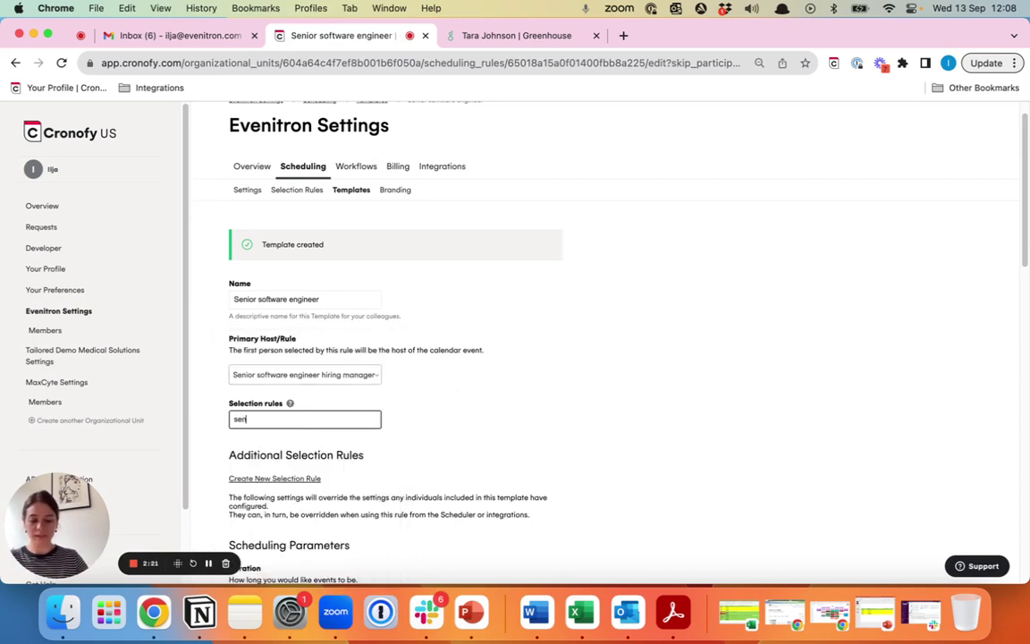
{"action": "type", "text": "ior"}
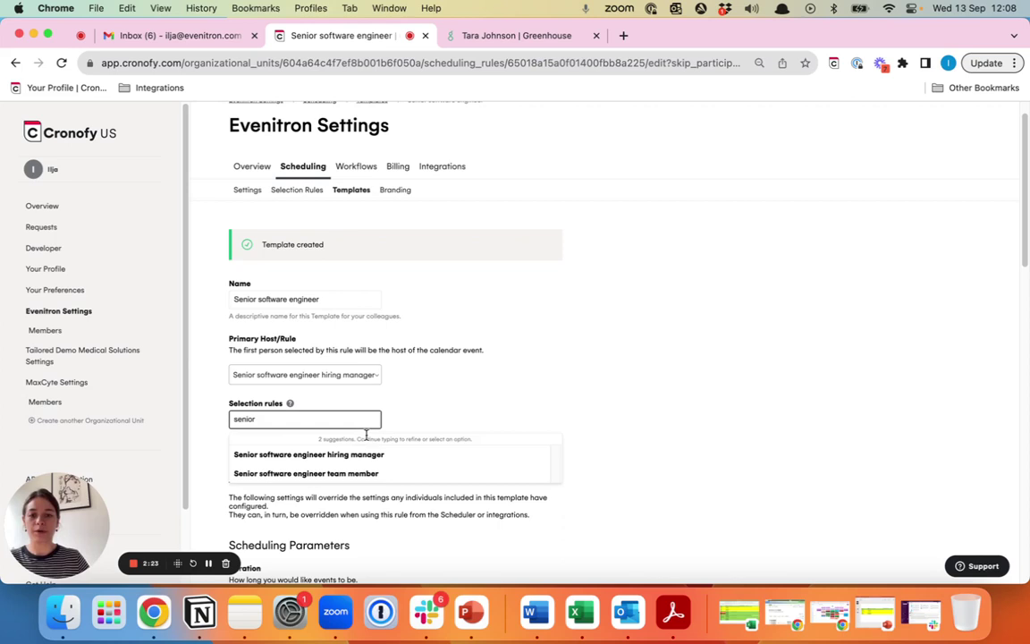
{"action": "left_click", "coordinate": [356, 474]}
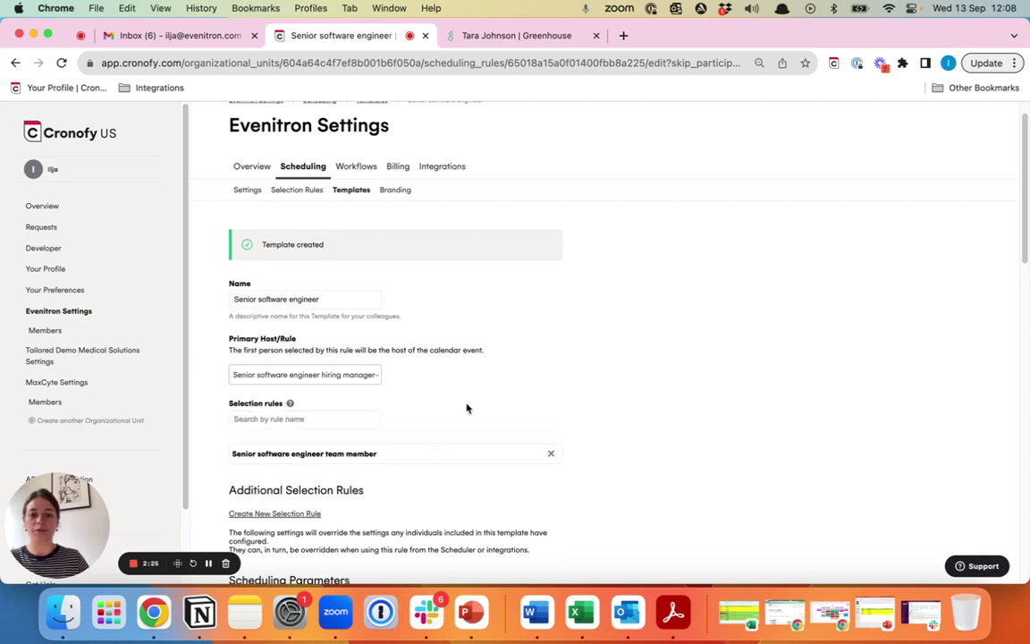
Set the template's event duration to 60 minutes in the scheduling parameters
{"action": "scroll", "coordinate": [470, 408], "scroll_direction": "down", "scroll_amount": 3}
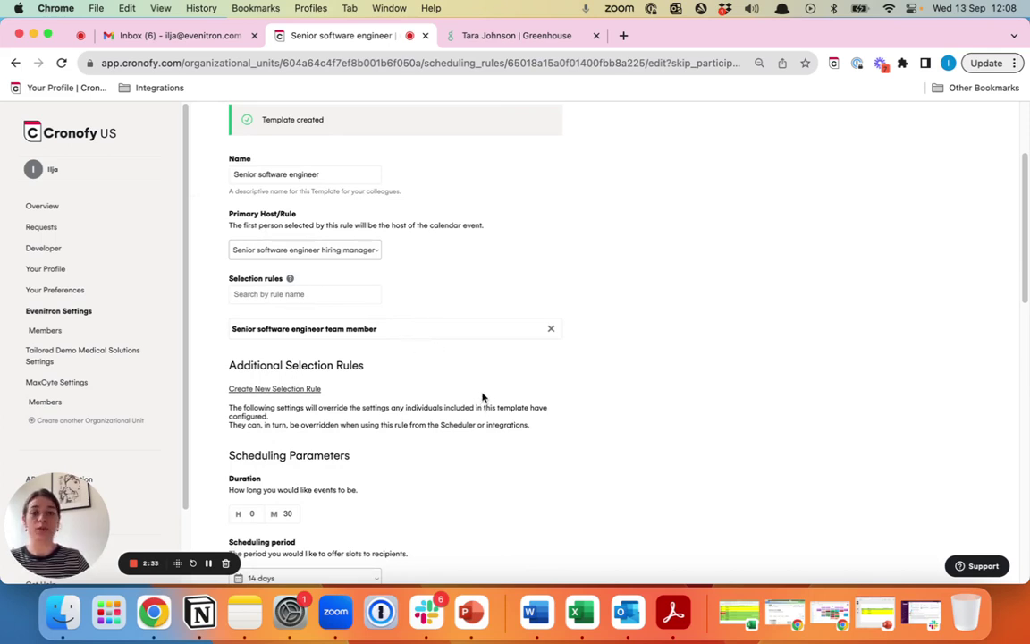
{"action": "scroll", "coordinate": [481, 397], "scroll_direction": "down", "scroll_amount": 3}
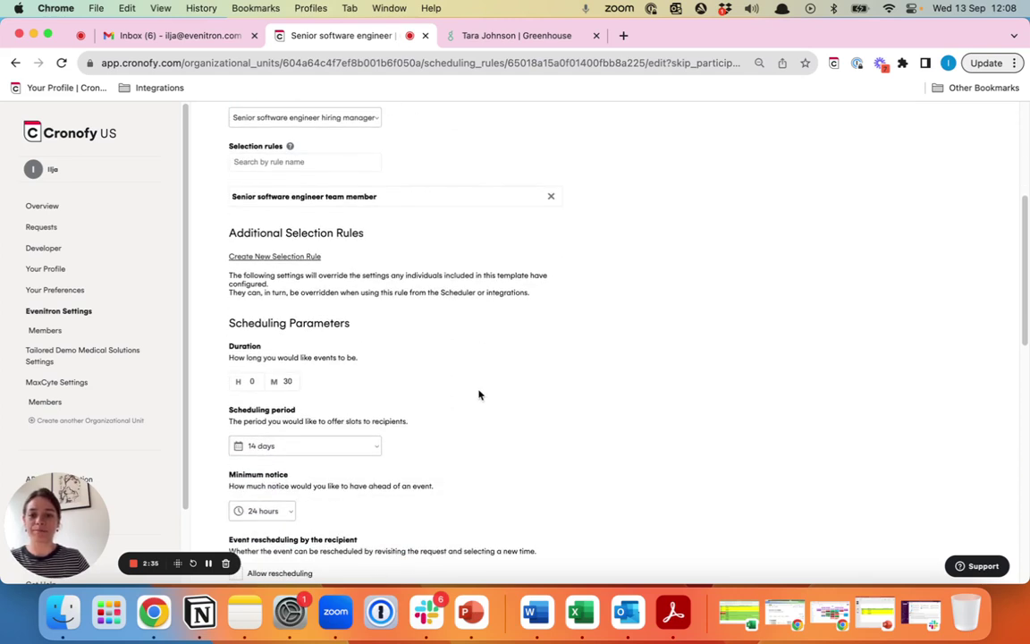
{"action": "scroll", "coordinate": [479, 395], "scroll_direction": "down", "scroll_amount": 2}
{"action": "double_click", "coordinate": [286, 302]}
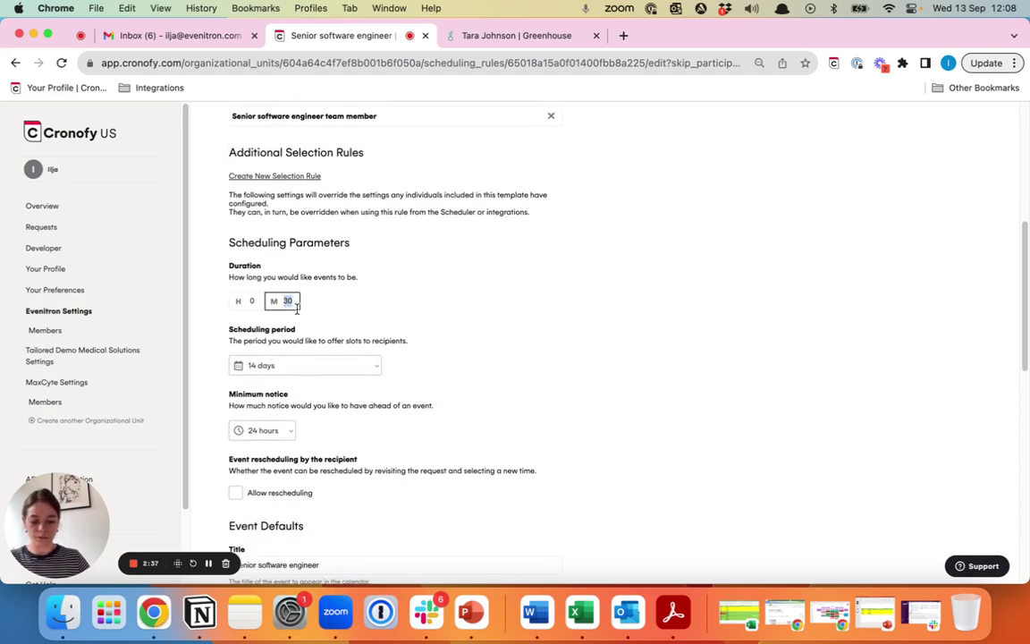
{"action": "type", "text": "60"}
{"action": "left_click", "coordinate": [665, 265]}
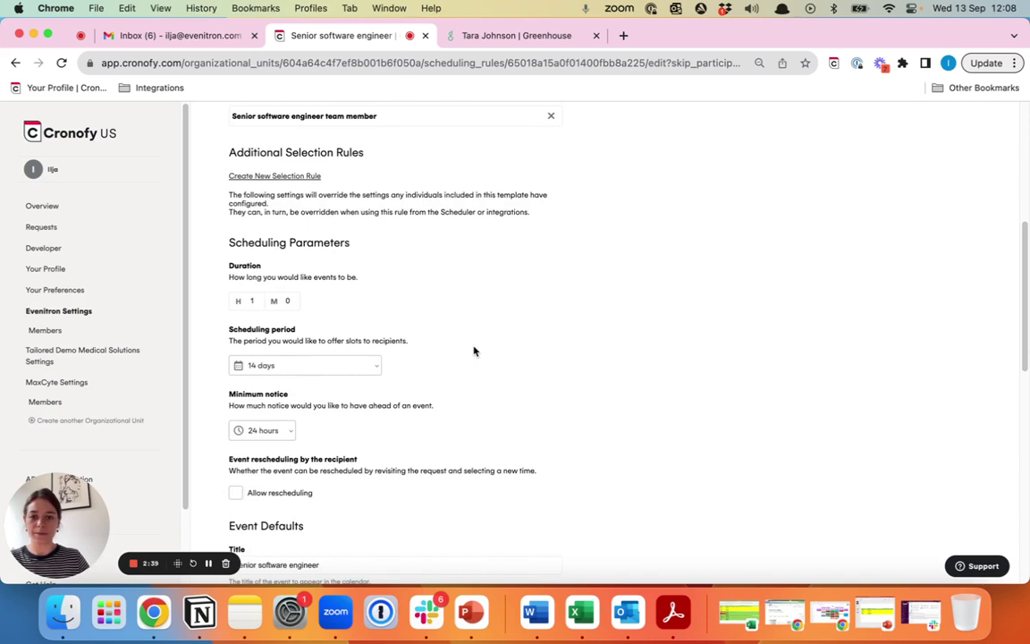
Set the template's conferencing to Default conferencing and save the template
{"action": "scroll", "coordinate": [527, 327], "scroll_direction": "down", "scroll_amount": 3}
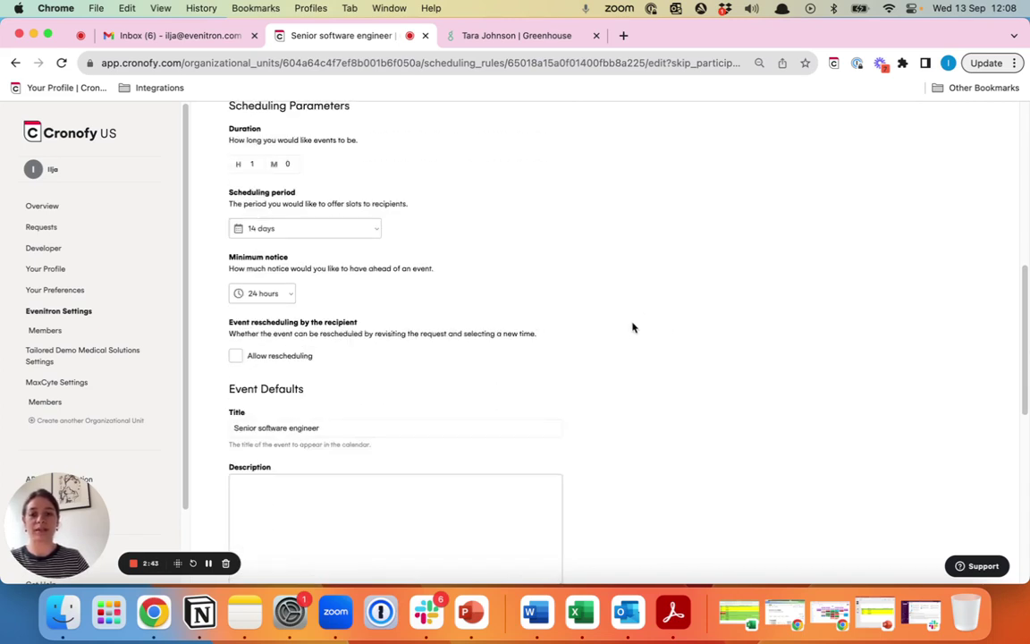
{"action": "scroll", "coordinate": [633, 328], "scroll_direction": "down", "scroll_amount": 8}
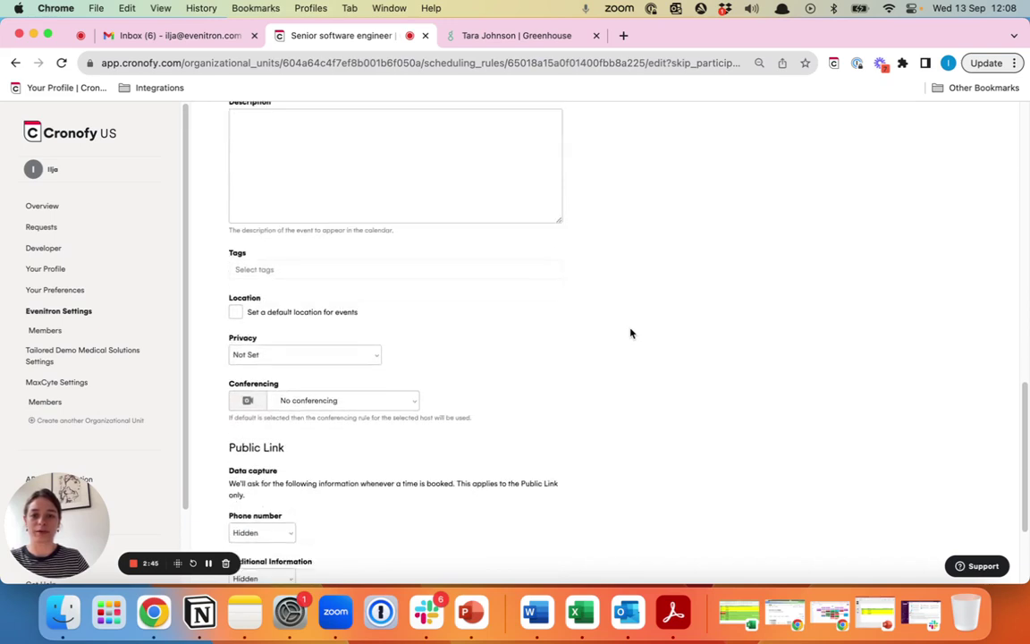
{"action": "scroll", "coordinate": [631, 334], "scroll_direction": "down", "scroll_amount": 2}
{"action": "left_click", "coordinate": [390, 305]}
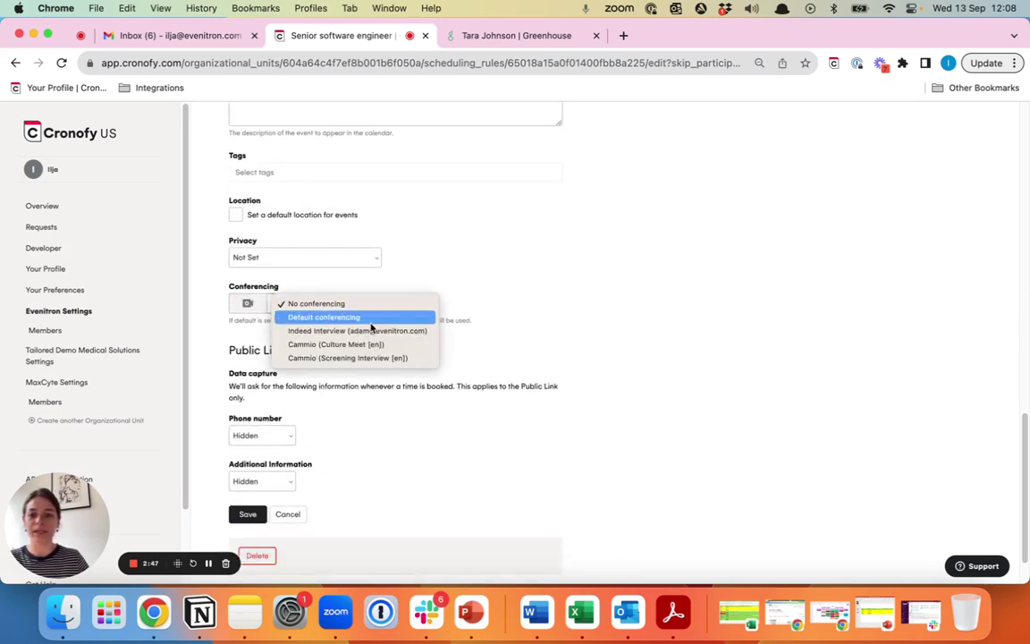
{"action": "left_click", "coordinate": [371, 318]}
{"action": "left_click", "coordinate": [246, 514]}
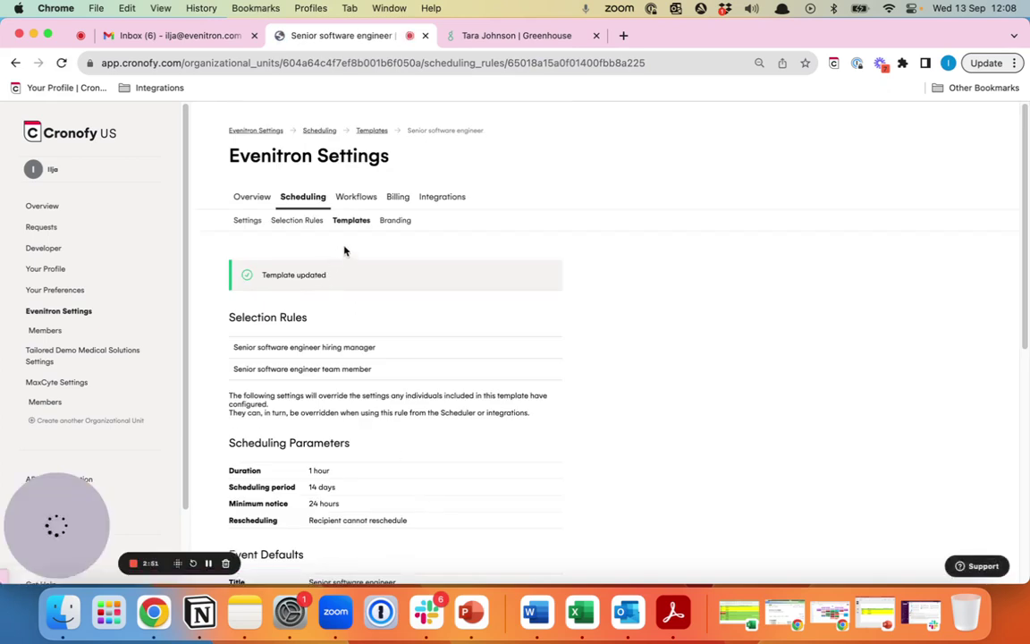
In Greenhouse, start an email to the candidate from the "Interview round 2" template and delete its <INSERT BOOKING LINK> placeholder
{"action": "left_click", "coordinate": [515, 38]}
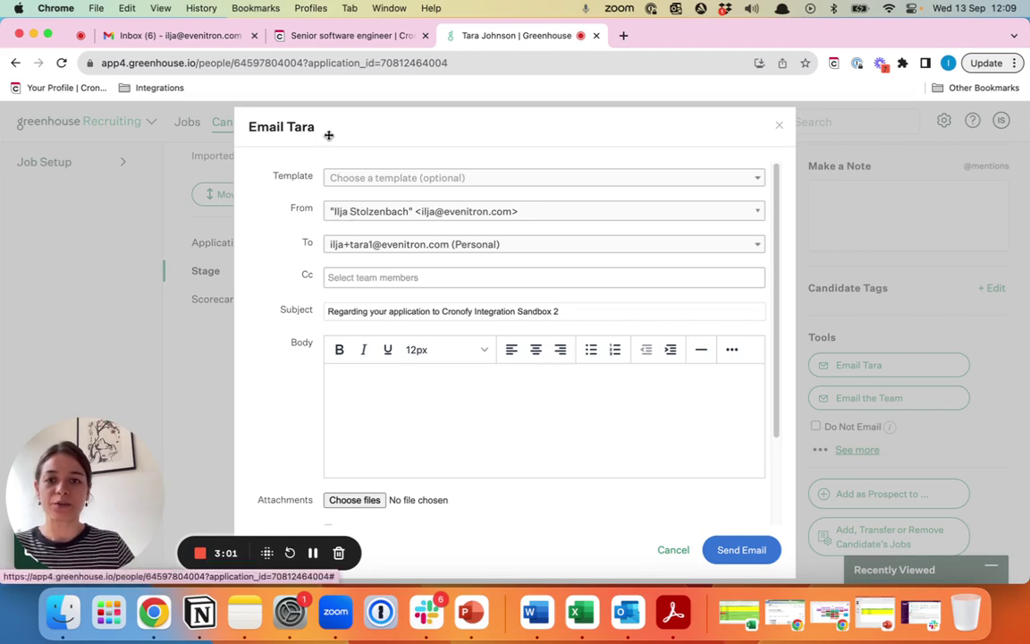
{"action": "left_click", "coordinate": [368, 181]}
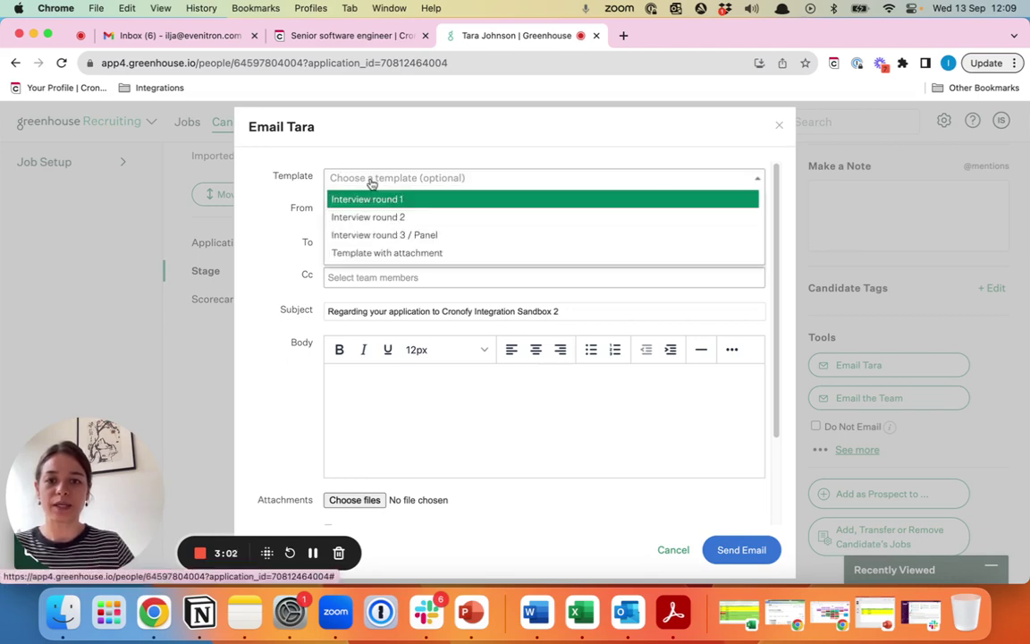
{"action": "left_click", "coordinate": [524, 219]}
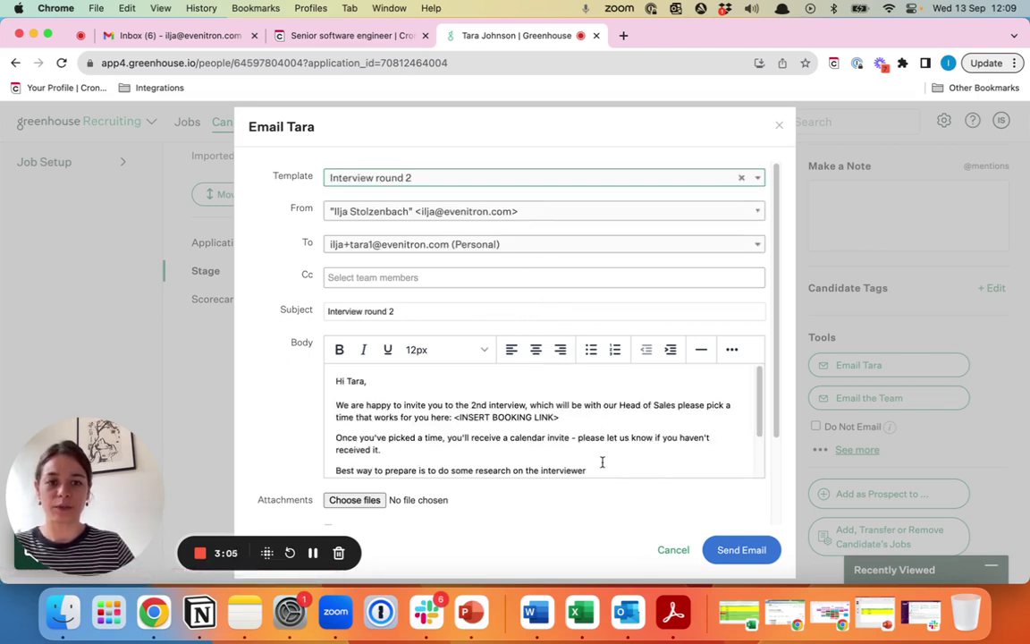
{"action": "scroll", "coordinate": [605, 456], "scroll_direction": "down", "scroll_amount": 1}
{"action": "left_click_drag", "start_coordinate": [454, 396], "coordinate": [578, 391]}
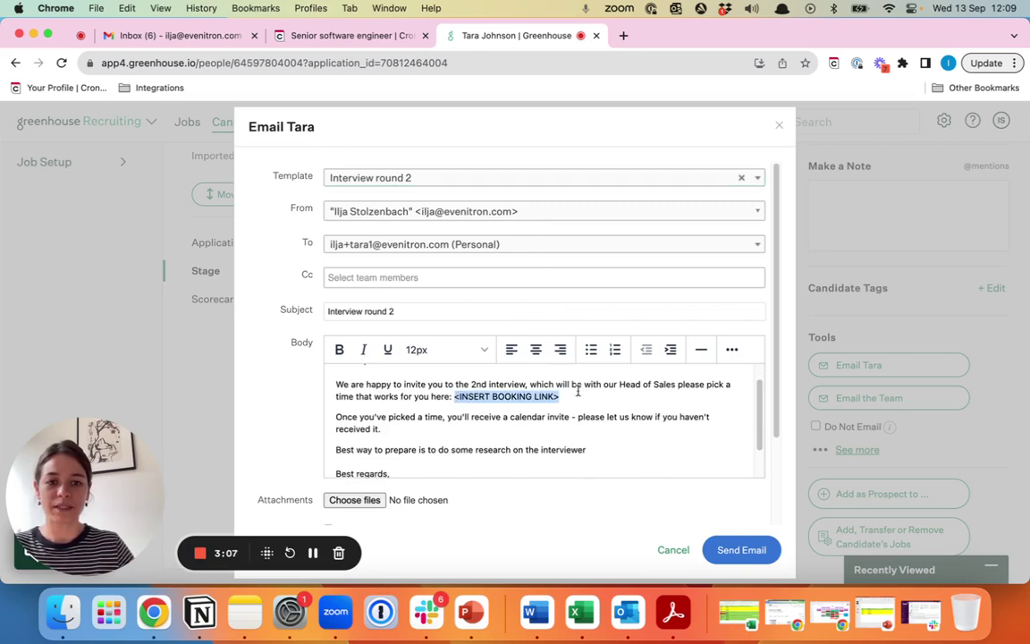
{"action": "key", "text": "BackSpace"}
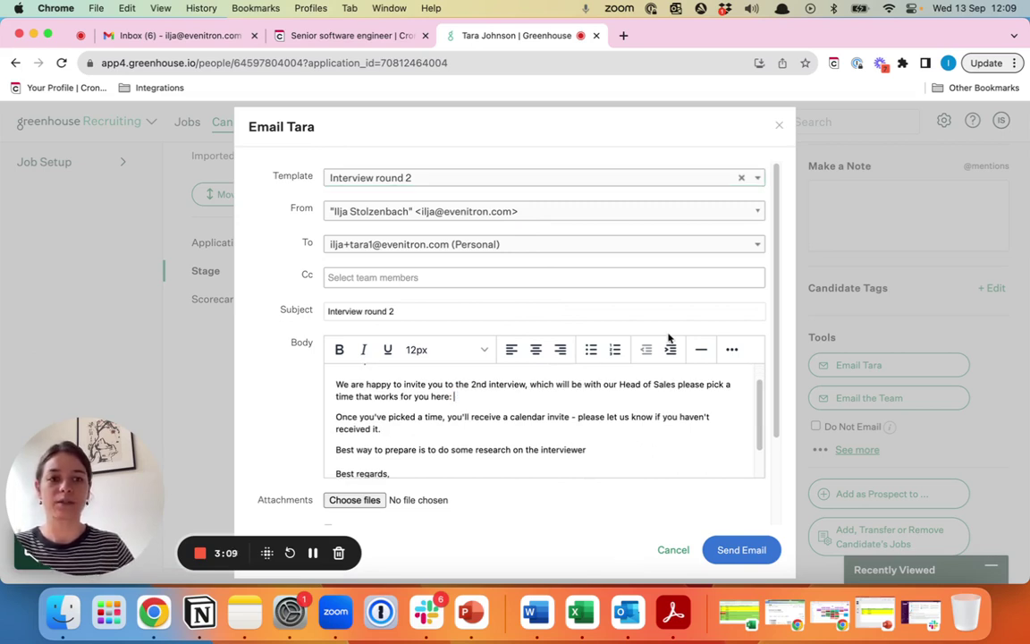
Start a scheduling request in the Cronofy browser extension using the "Senior software engineer - Evenitron" template
{"action": "left_click", "coordinate": [834, 63]}
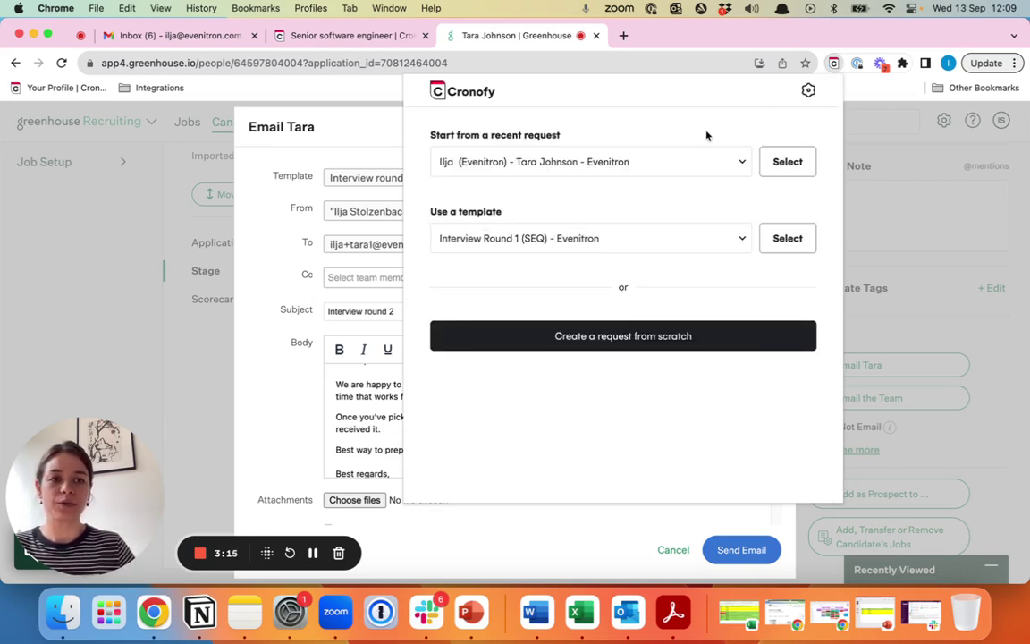
{"action": "left_click", "coordinate": [638, 239]}
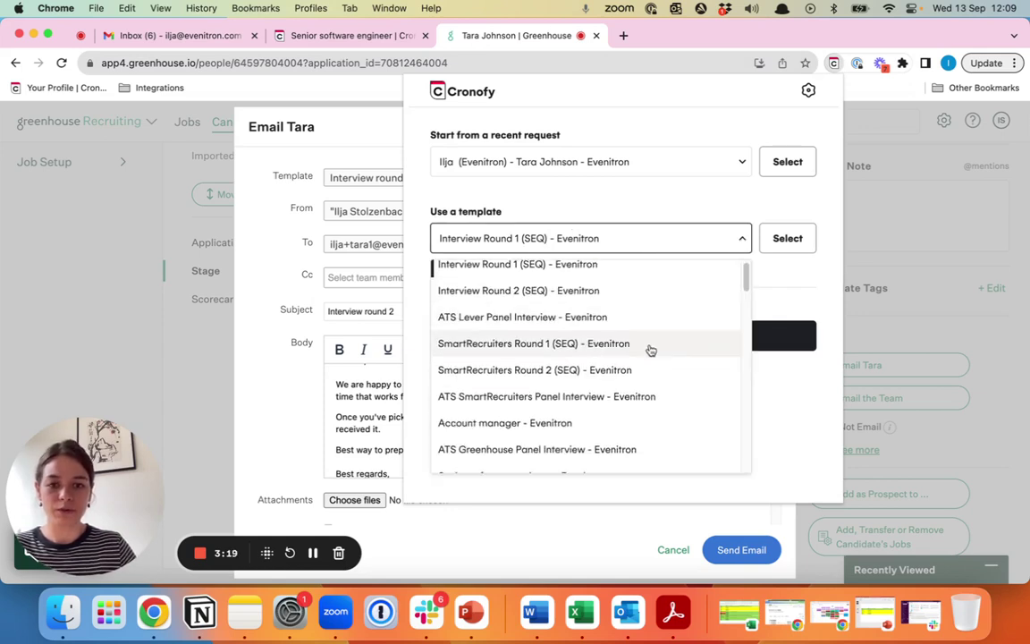
{"action": "scroll", "coordinate": [652, 351], "scroll_direction": "down", "scroll_amount": 5}
{"action": "scroll", "coordinate": [612, 391], "scroll_direction": "up", "scroll_amount": 6}
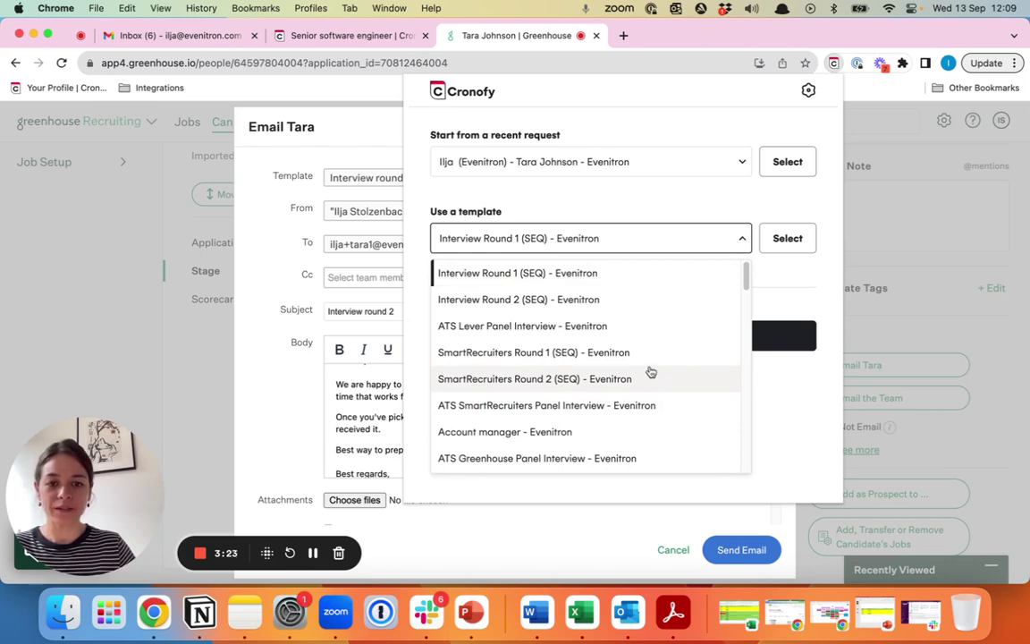
{"action": "scroll", "coordinate": [651, 371], "scroll_direction": "down", "scroll_amount": 10}
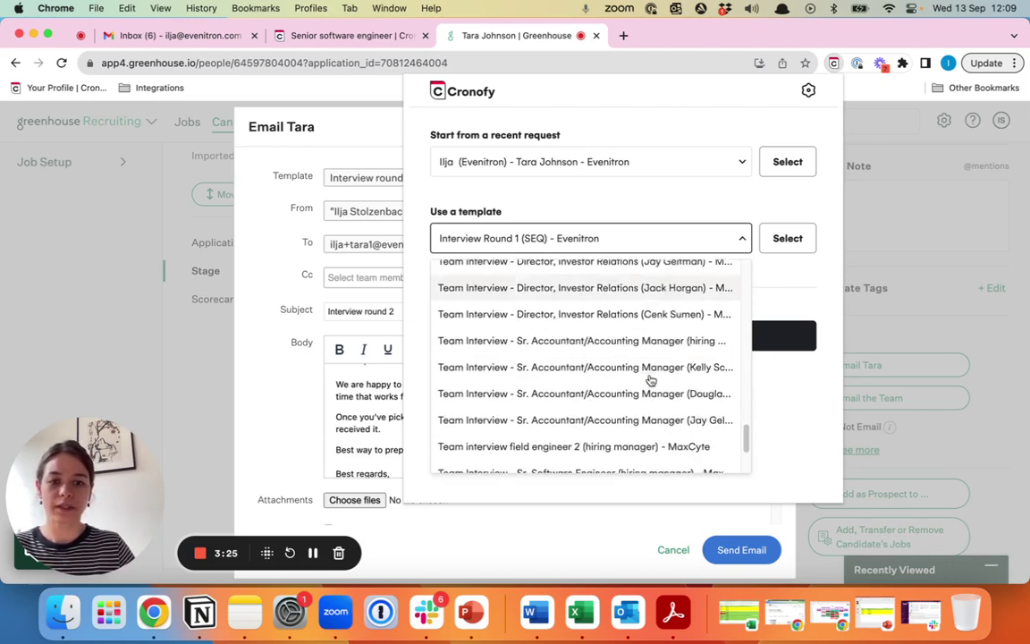
{"action": "scroll", "coordinate": [652, 380], "scroll_direction": "down", "scroll_amount": 3}
{"action": "scroll", "coordinate": [651, 380], "scroll_direction": "up", "scroll_amount": 15}
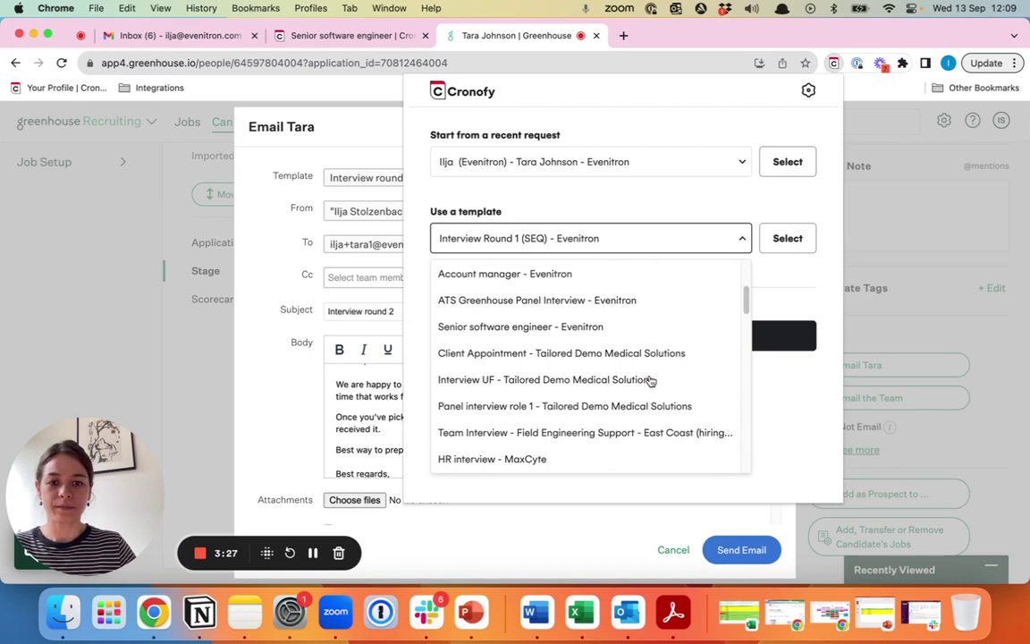
{"action": "left_click", "coordinate": [635, 331]}
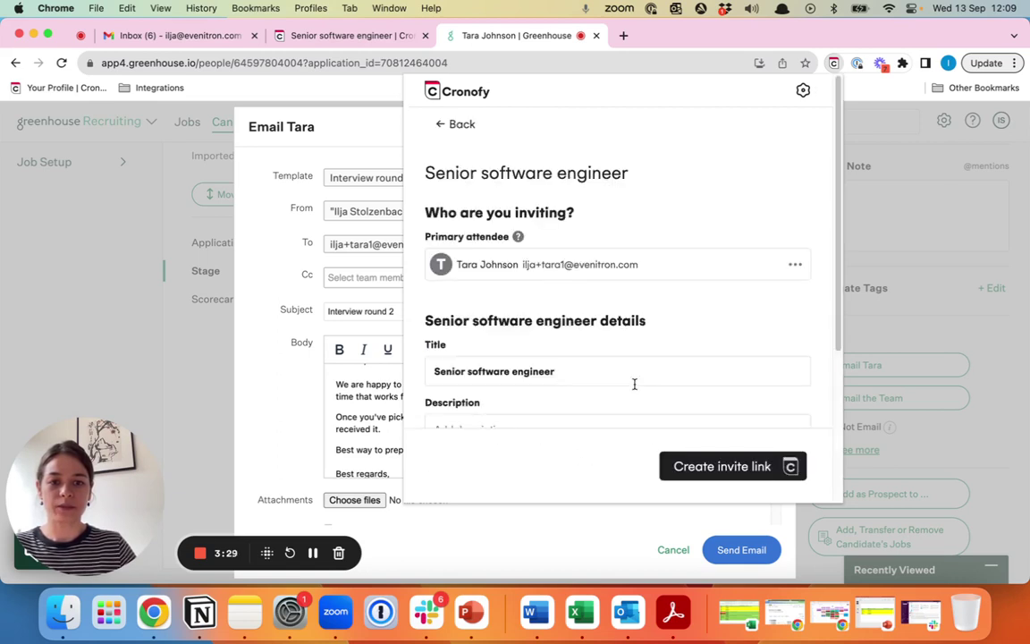
Review the senior software engineer request's attendee and details, and create its invite link
{"action": "scroll", "coordinate": [655, 311], "scroll_direction": "down", "scroll_amount": 1}
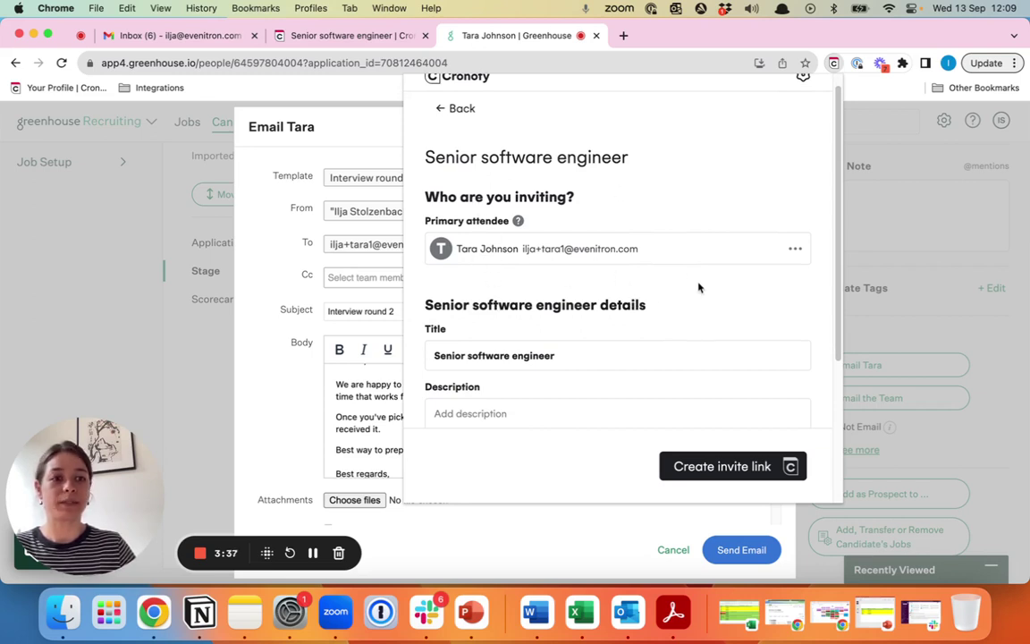
{"action": "scroll", "coordinate": [700, 287], "scroll_direction": "down", "scroll_amount": 5}
{"action": "scroll", "coordinate": [699, 287], "scroll_direction": "up", "scroll_amount": 4}
{"action": "scroll", "coordinate": [699, 290], "scroll_direction": "down", "scroll_amount": 4}
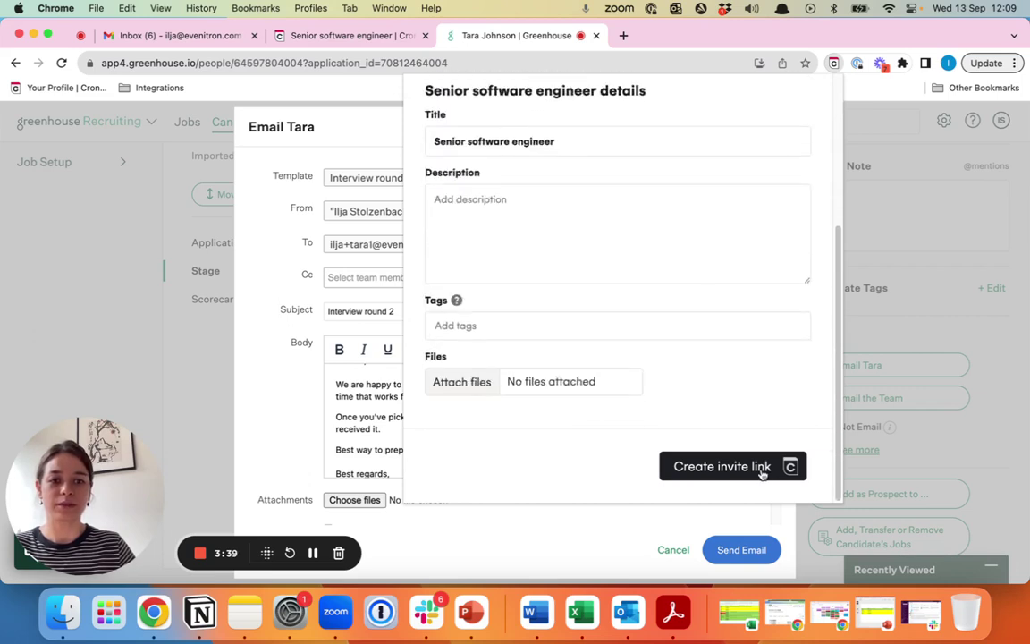
{"action": "left_click", "coordinate": [713, 472]}
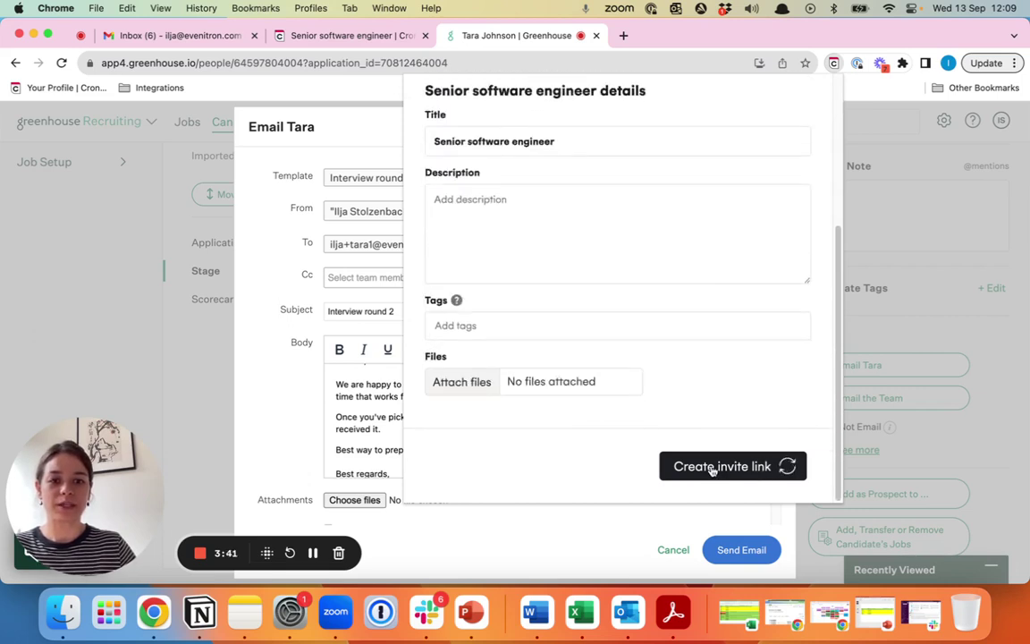
Copy the invite link into the email body where the booking link placeholder was and send the email to the candidate
{"action": "left_click", "coordinate": [785, 291]}
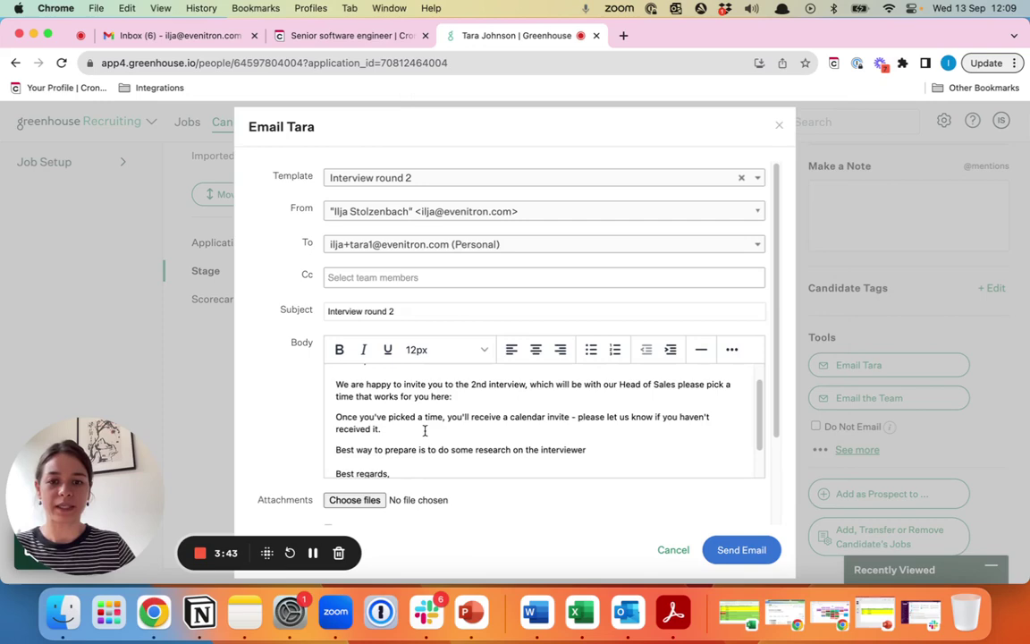
{"action": "key", "text": "super+v"}
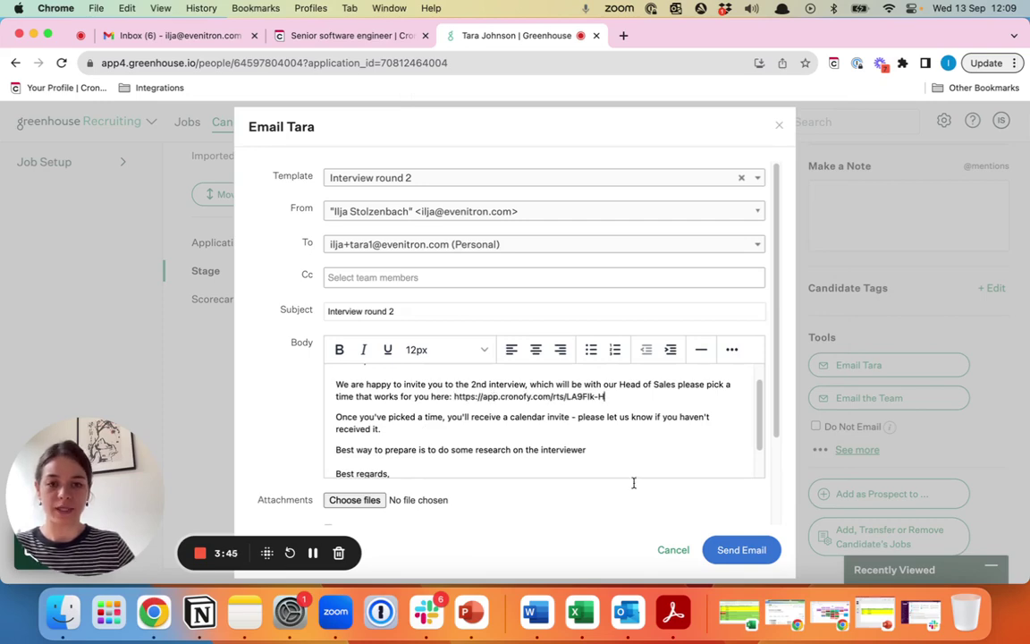
{"action": "left_click", "coordinate": [741, 550]}
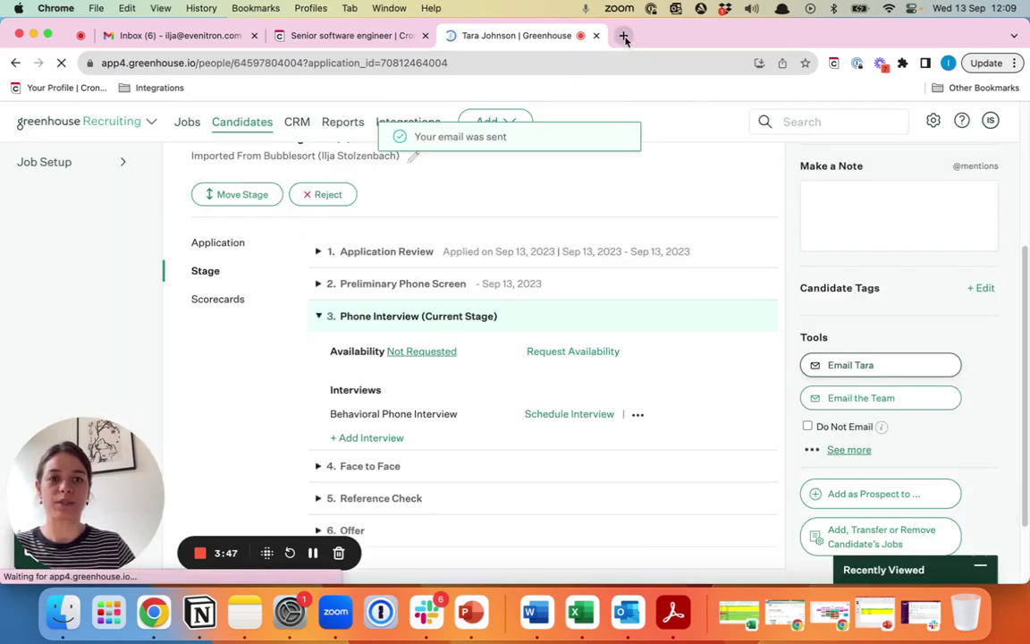
Open the copied invite link in a new browser tab and view the available interview times
{"action": "left_click", "coordinate": [625, 40]}
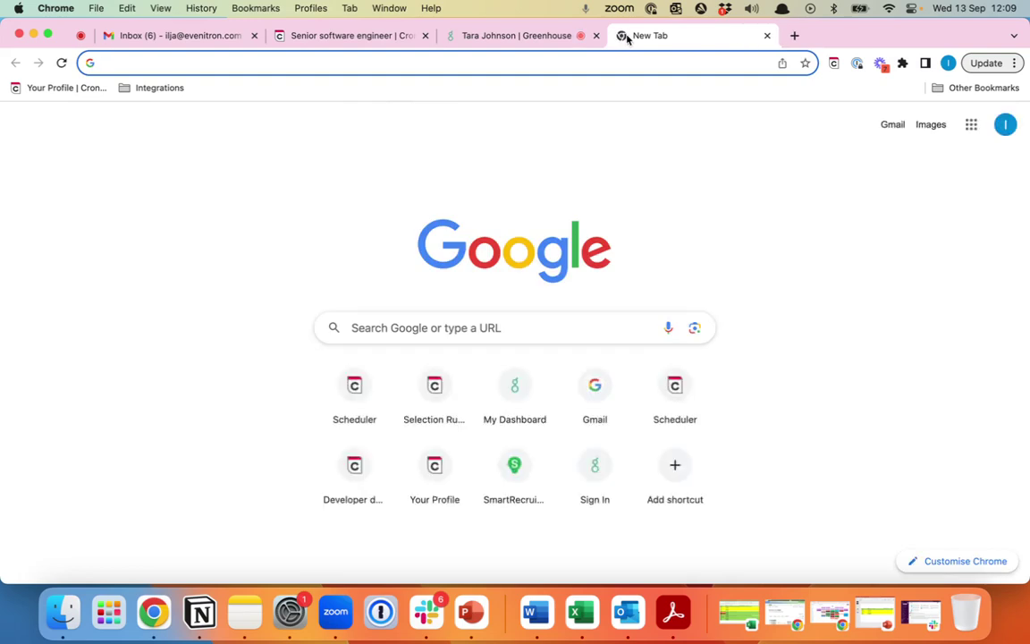
{"action": "key", "text": "super+v"}
{"action": "key", "text": "Return"}
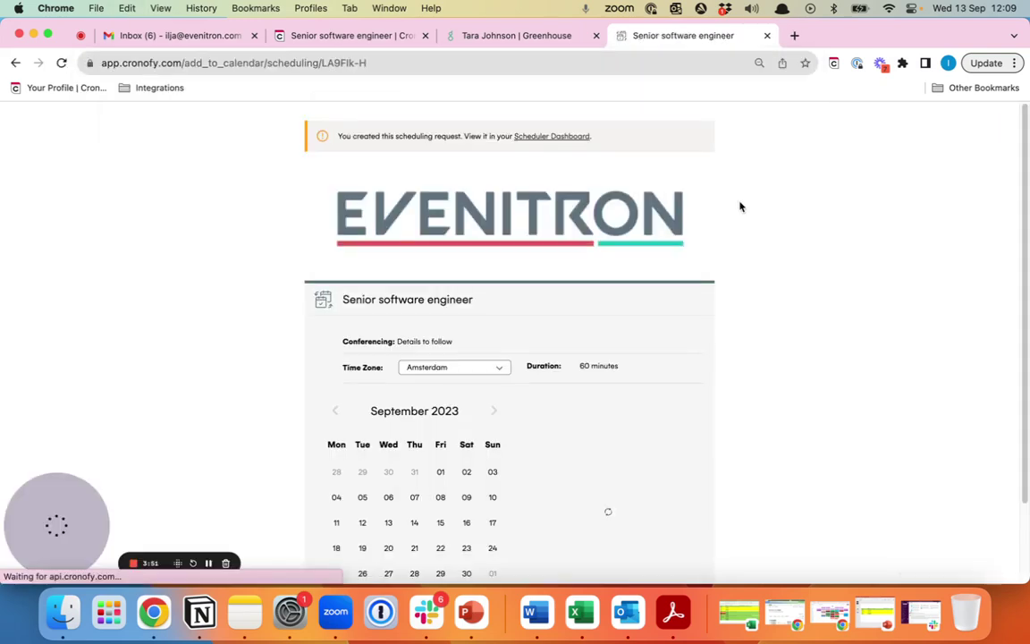
{"action": "scroll", "coordinate": [654, 252], "scroll_direction": "down", "scroll_amount": 1}
{"action": "scroll", "coordinate": [617, 286], "scroll_direction": "down", "scroll_amount": 1}
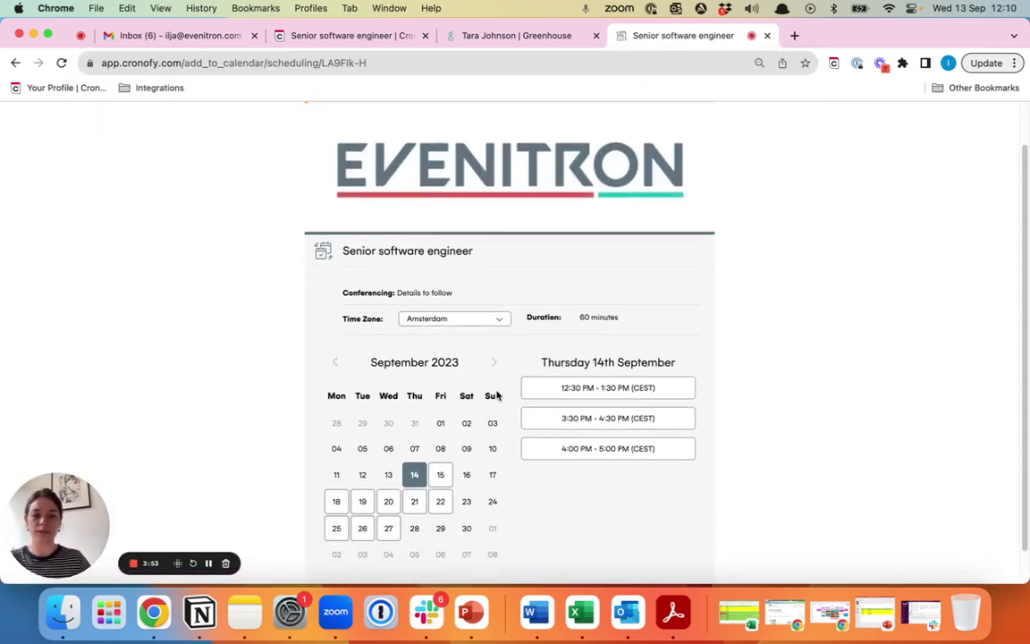
{"action": "scroll", "coordinate": [501, 393], "scroll_direction": "down", "scroll_amount": 1}
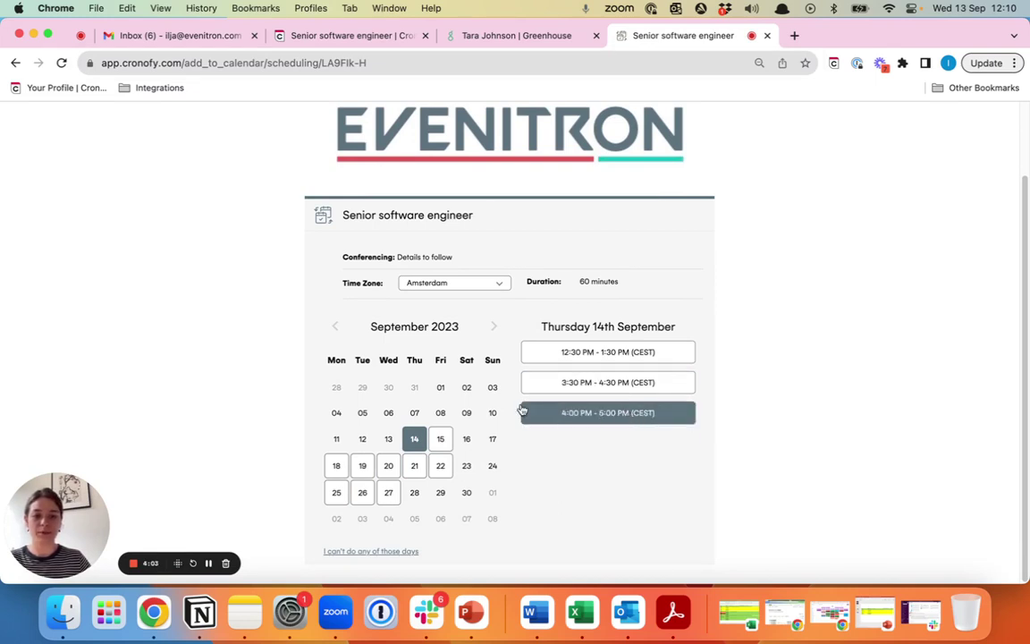
Book and confirm the 2:00 PM - 3:00 PM (CEST) slot on Tuesday 19th September
{"action": "left_click", "coordinate": [362, 465]}
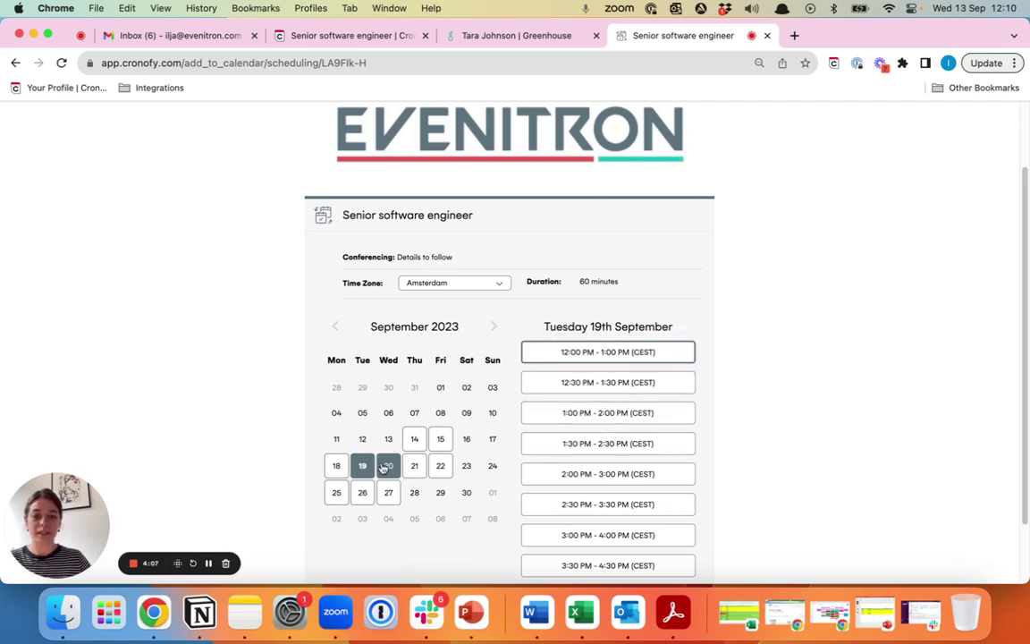
{"action": "left_click", "coordinate": [606, 478]}
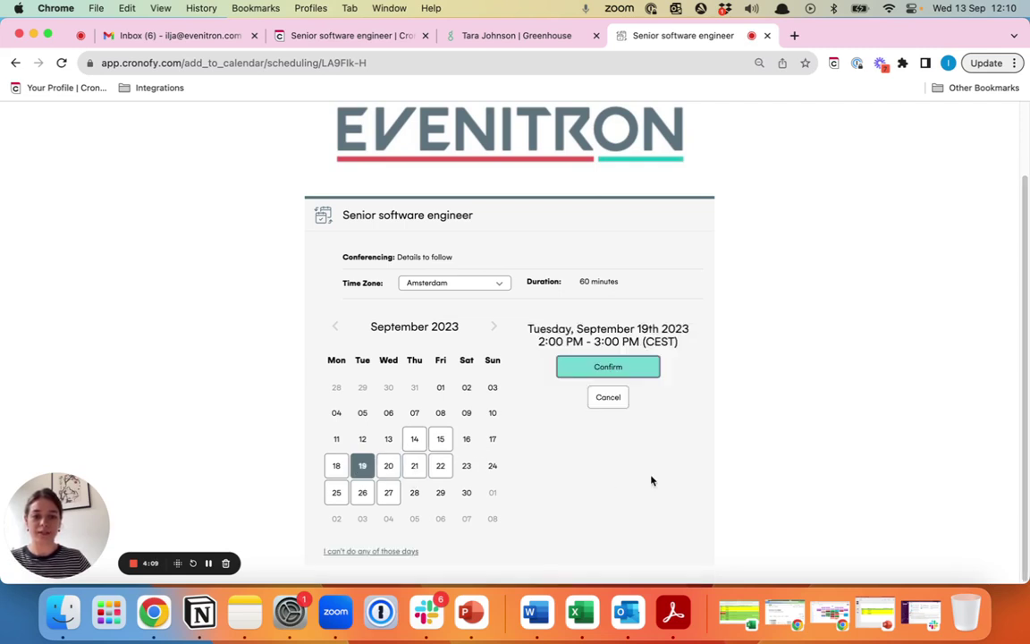
{"action": "left_click", "coordinate": [643, 368]}
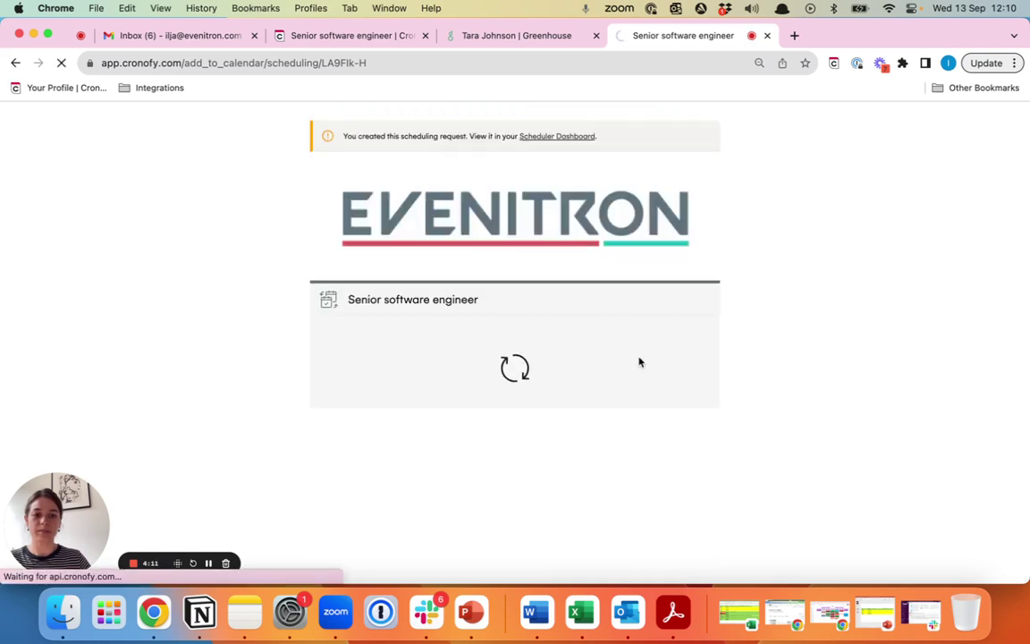
Return to the candidate's Greenhouse profile and refresh it to check the scheduled phone interview
{"action": "left_click", "coordinate": [515, 35]}
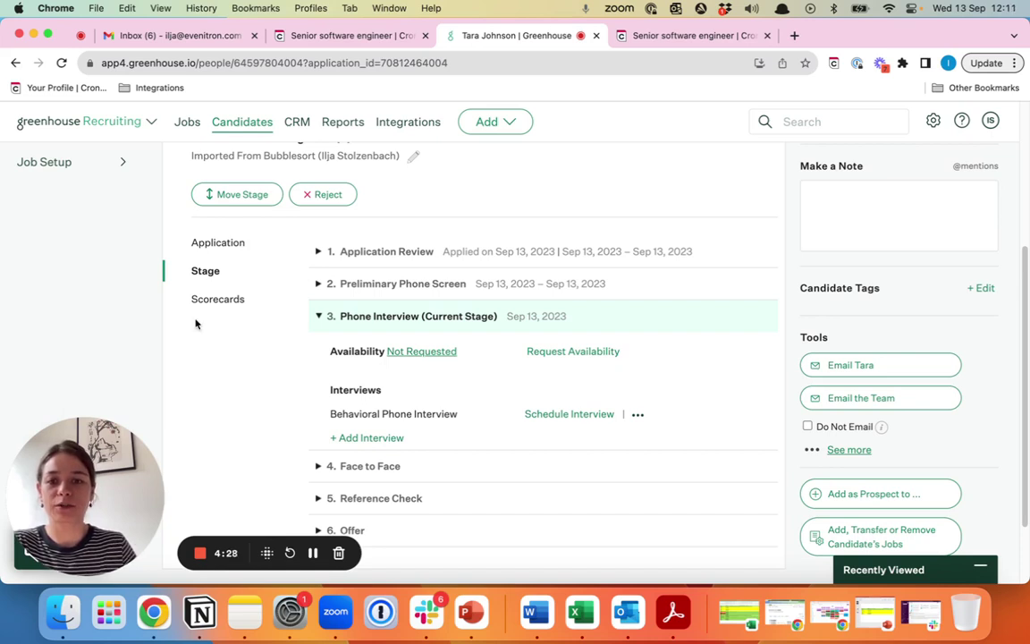
{"action": "left_click", "coordinate": [61, 65]}
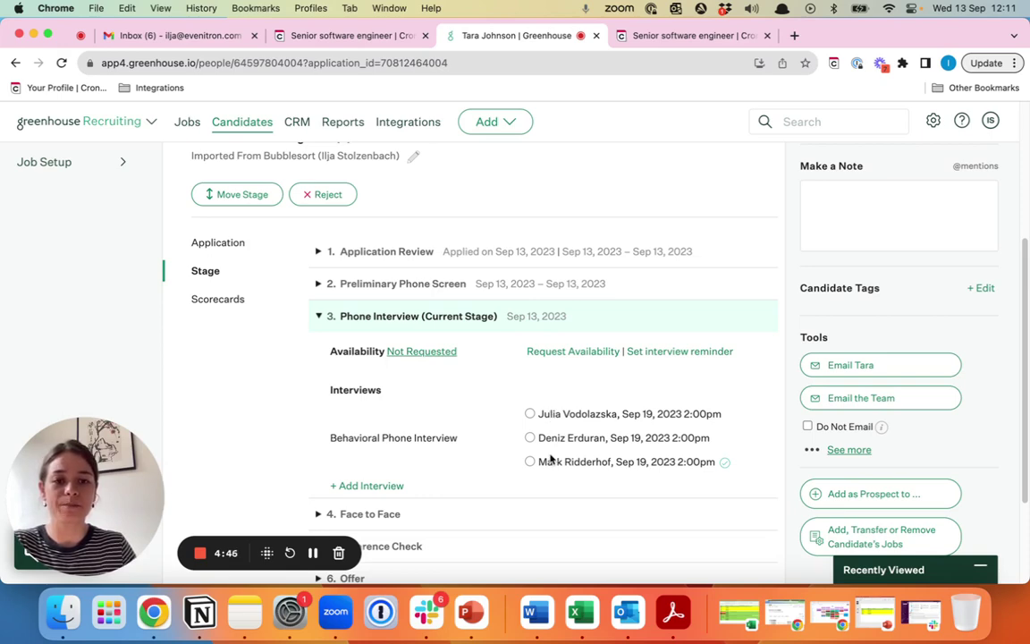
{"action": "scroll", "coordinate": [574, 403], "scroll_direction": "up", "scroll_amount": 5}
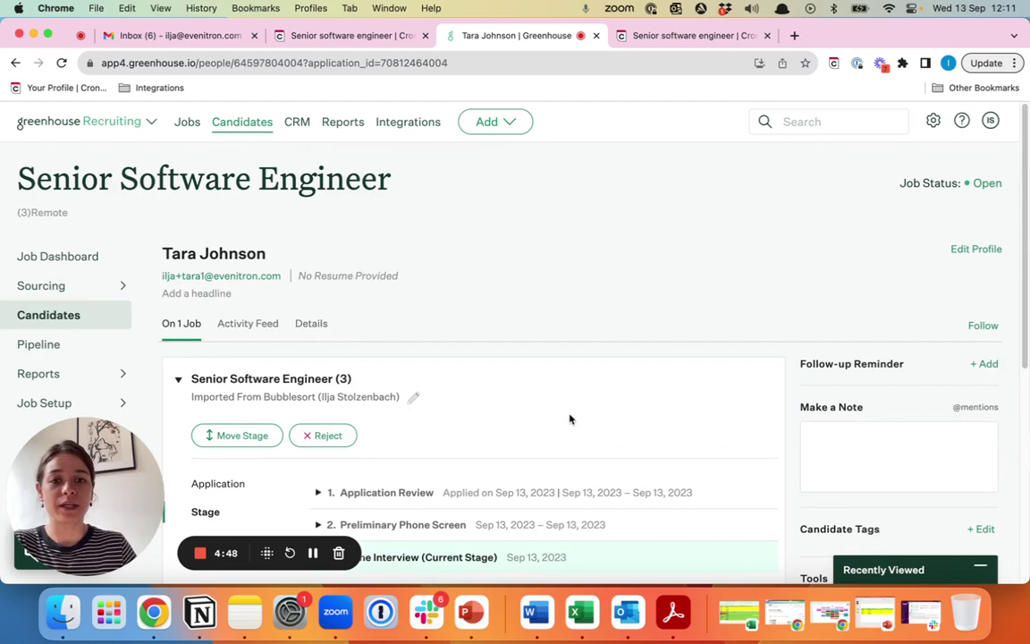